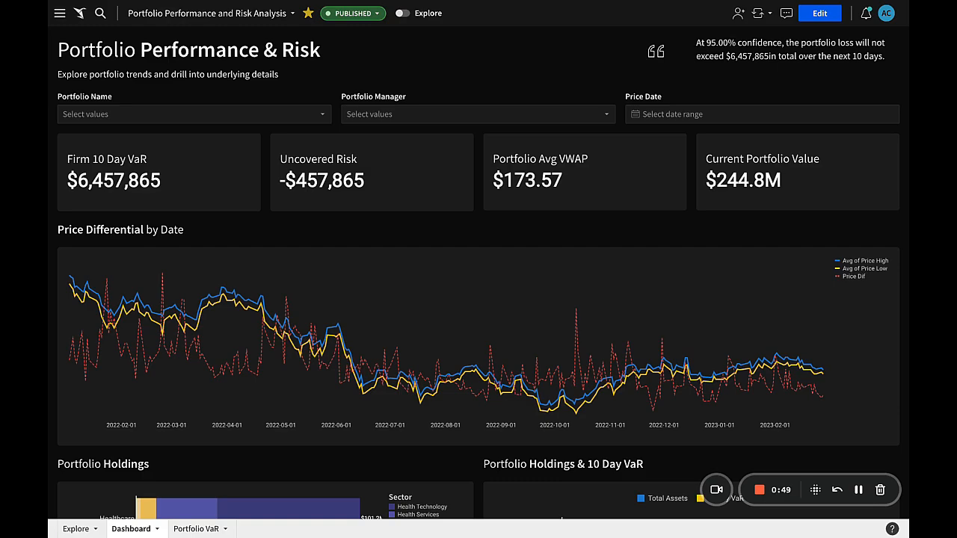
Step: Examine the Portfolio Performance & Risk dashboard, from the VaR figures and price chart down to the monthly performances table
{"action": "scroll", "coordinate": [478, 273], "scroll_direction": "down", "scroll_amount": 3}
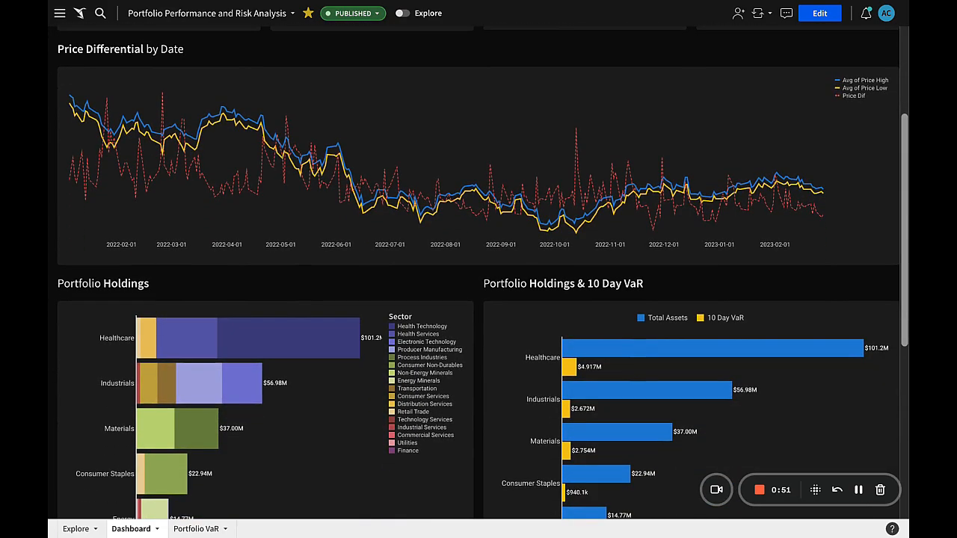
{"action": "scroll", "coordinate": [478, 272], "scroll_direction": "down", "scroll_amount": 3}
{"action": "scroll", "coordinate": [478, 273], "scroll_direction": "up", "scroll_amount": 6}
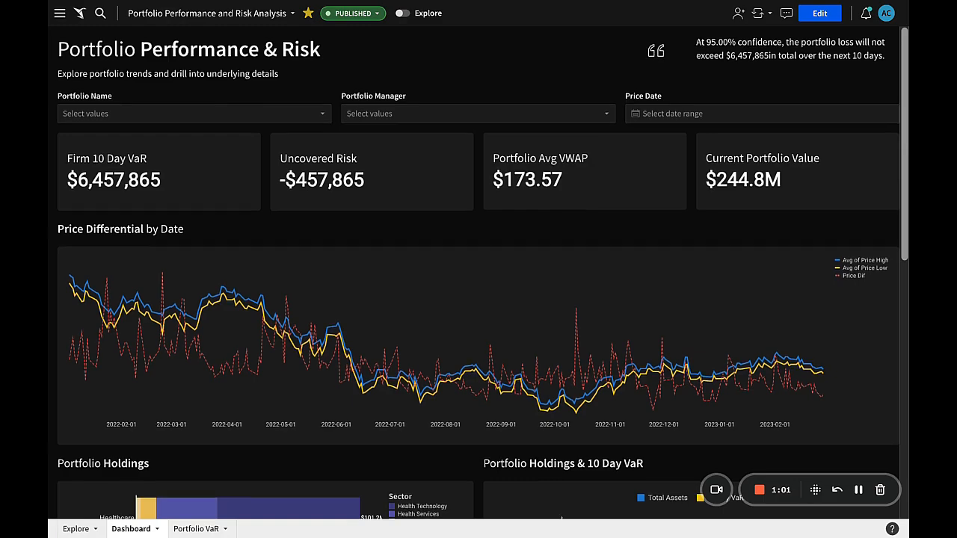
{"action": "scroll", "coordinate": [478, 272], "scroll_direction": "down", "scroll_amount": 3}
{"action": "scroll", "coordinate": [478, 272], "scroll_direction": "down", "scroll_amount": 5}
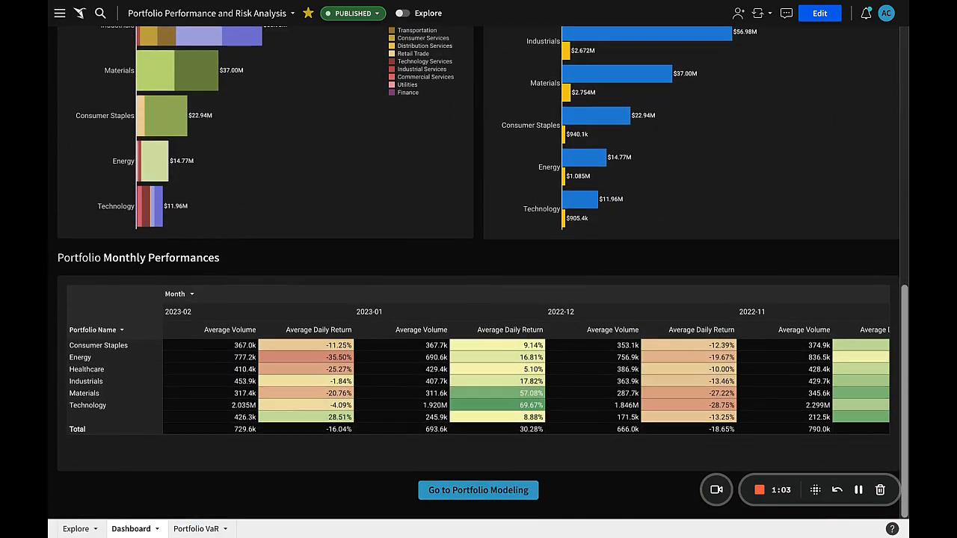
{"action": "scroll", "coordinate": [478, 273], "scroll_direction": "up", "scroll_amount": 8}
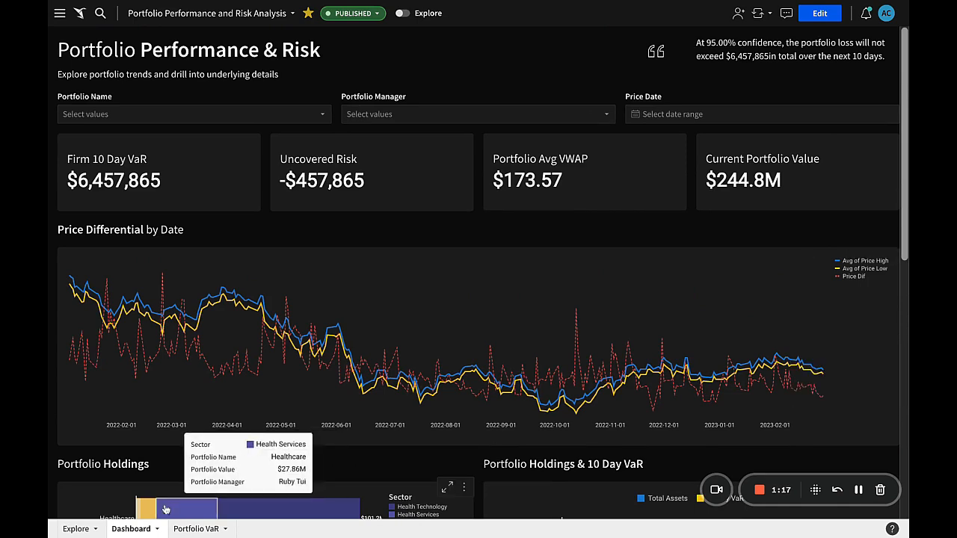
Step: Turn on explore mode on the Explore page and start a new table element sourced from tables and datasets
{"action": "left_click", "coordinate": [75, 528]}
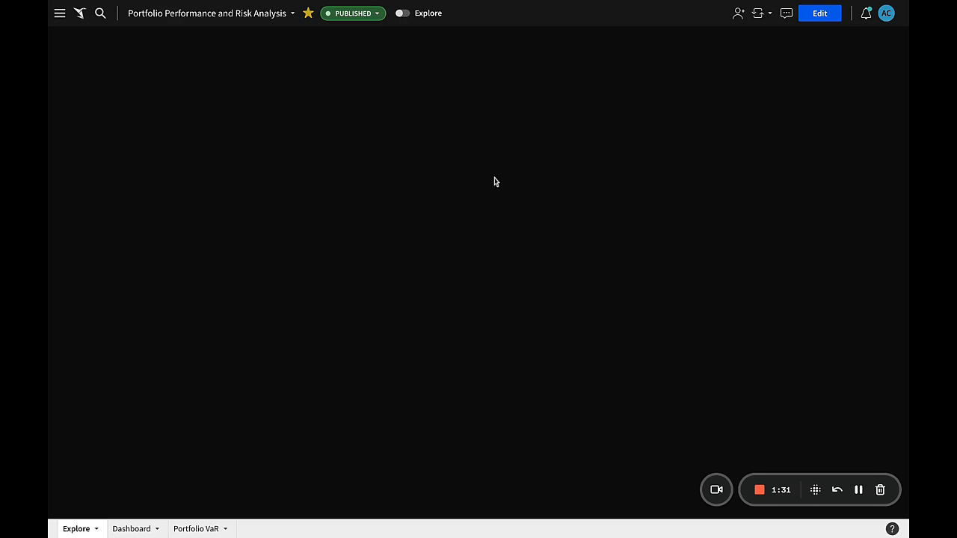
{"action": "left_click", "coordinate": [404, 15]}
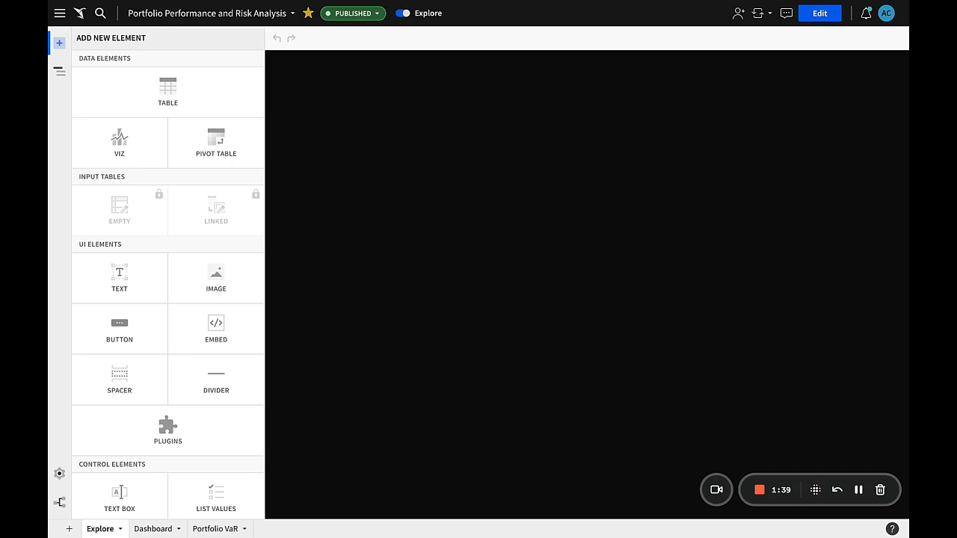
{"action": "left_click", "coordinate": [224, 90]}
{"action": "left_click", "coordinate": [113, 65]}
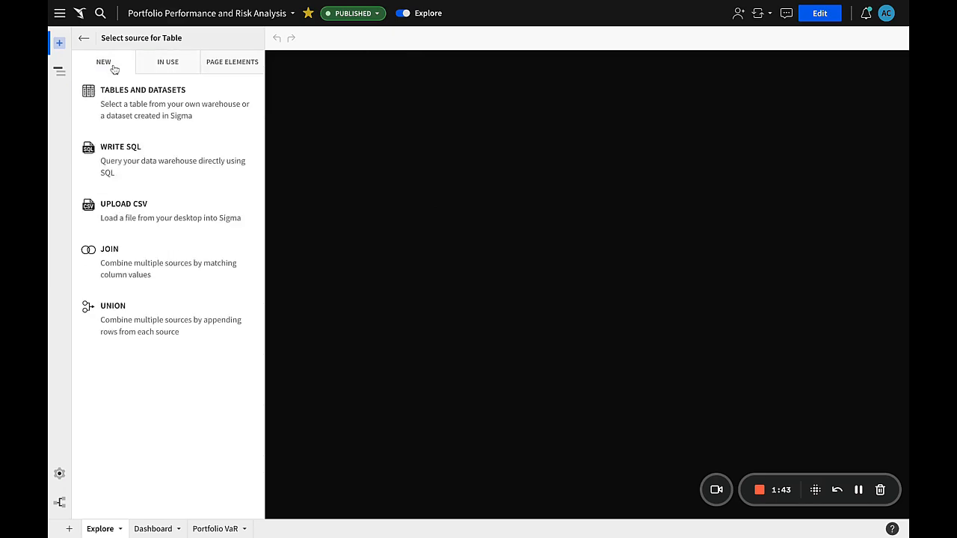
{"action": "left_click", "coordinate": [160, 107]}
{"action": "left_click", "coordinate": [127, 123]}
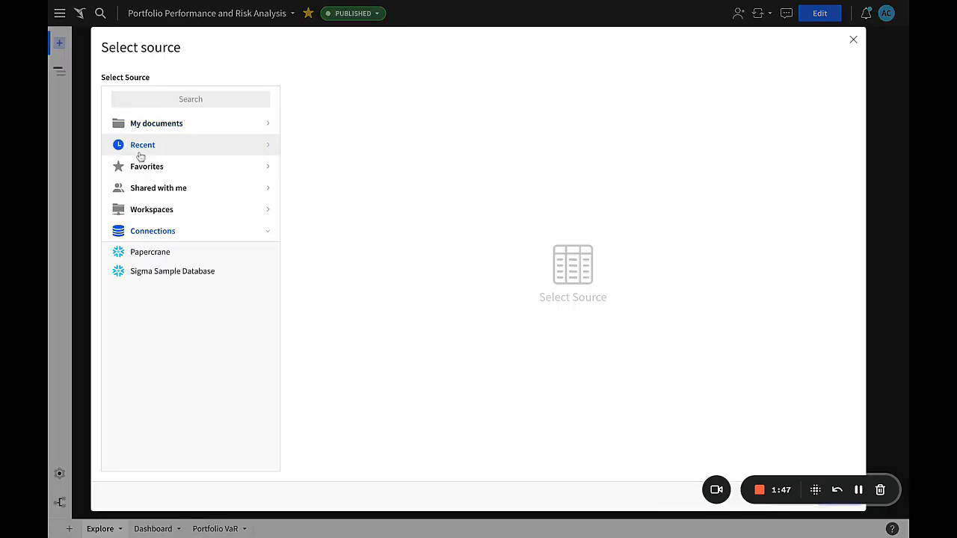
Step: Preview the FGP_GLOBAL_PRICES table in the PUBLIC schema of FACTSET_SAMPLE on the Papercrane connection
{"action": "left_click", "coordinate": [161, 254]}
{"action": "scroll", "coordinate": [183, 300], "scroll_direction": "down", "scroll_amount": 1}
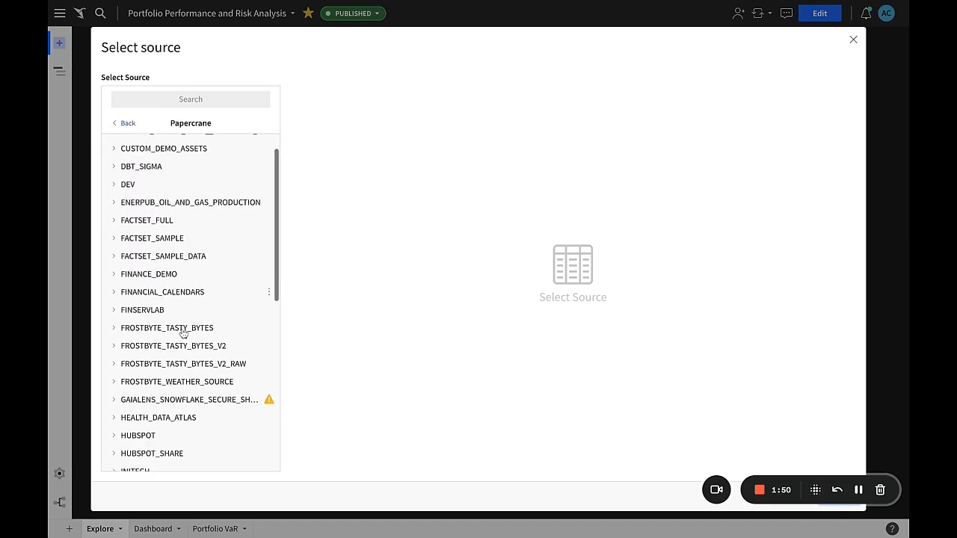
{"action": "left_click", "coordinate": [163, 239]}
{"action": "left_click", "coordinate": [183, 364]}
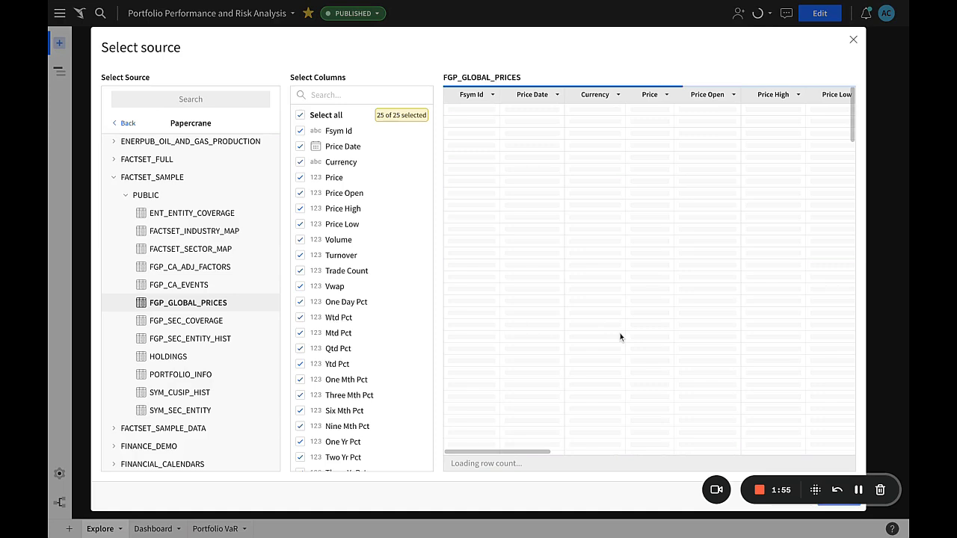
Step: Choose the Global Prices dataset from My documents as the table's source, with all columns selected
{"action": "left_click", "coordinate": [121, 125]}
{"action": "left_click", "coordinate": [157, 127]}
{"action": "left_click", "coordinate": [158, 185]}
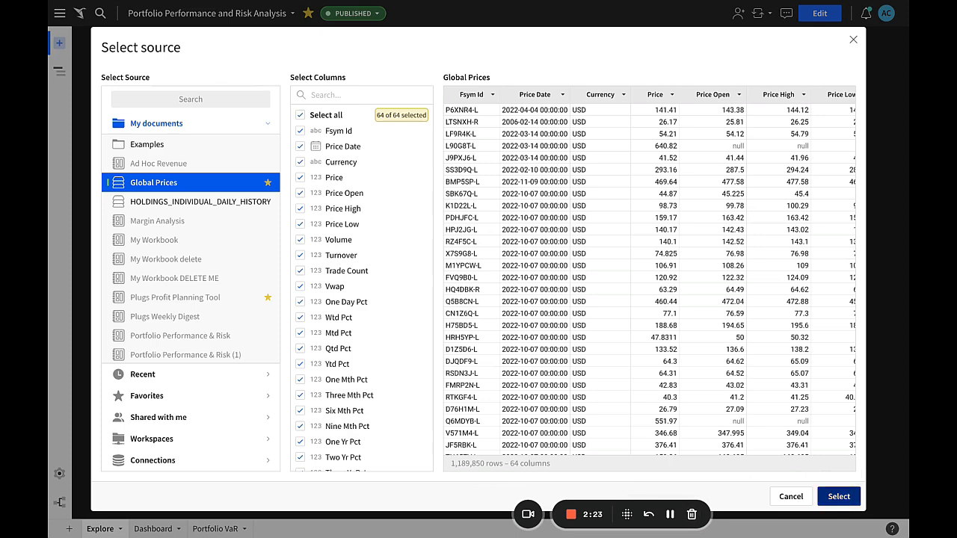
{"action": "left_click", "coordinate": [838, 496]}
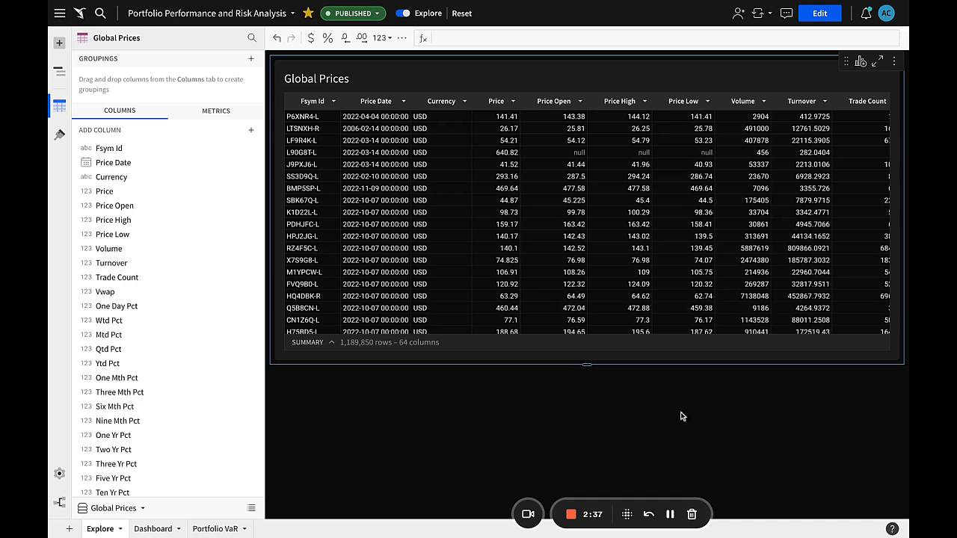
Step: Duplicate the Price Date column in Global Prices and truncate the copy to Year
{"action": "left_click", "coordinate": [402, 102]}
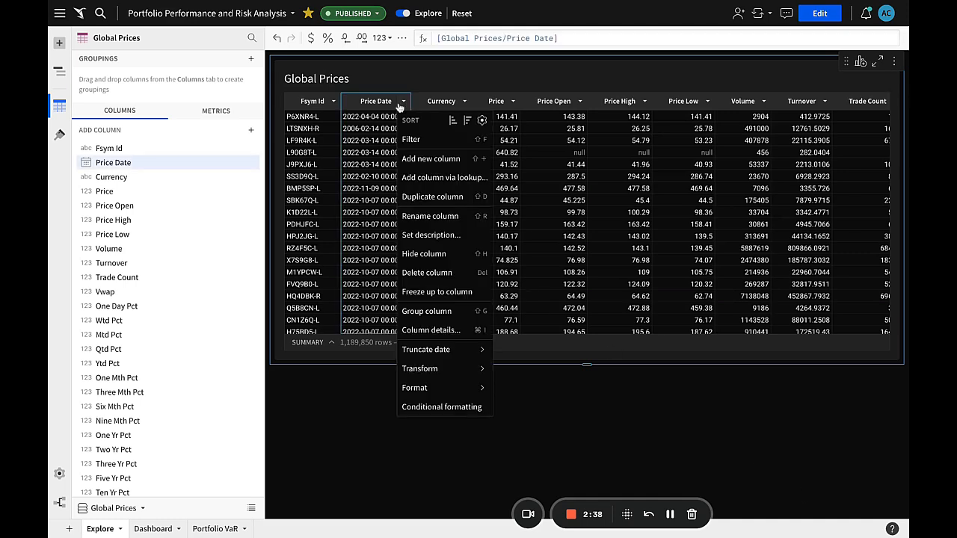
{"action": "left_click", "coordinate": [430, 198]}
{"action": "left_click", "coordinate": [476, 101]}
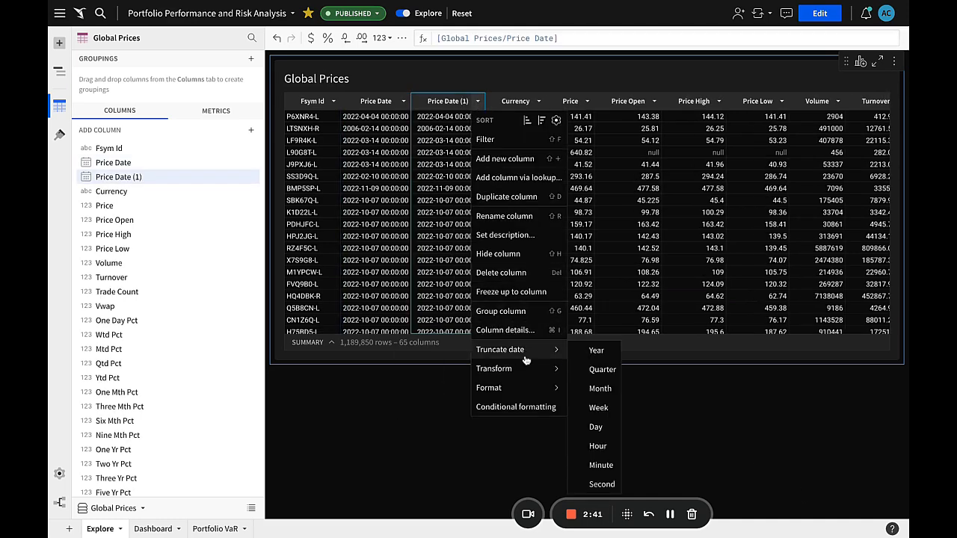
{"action": "mouse_move", "coordinate": [543, 350]}
{"action": "left_click", "coordinate": [598, 350]}
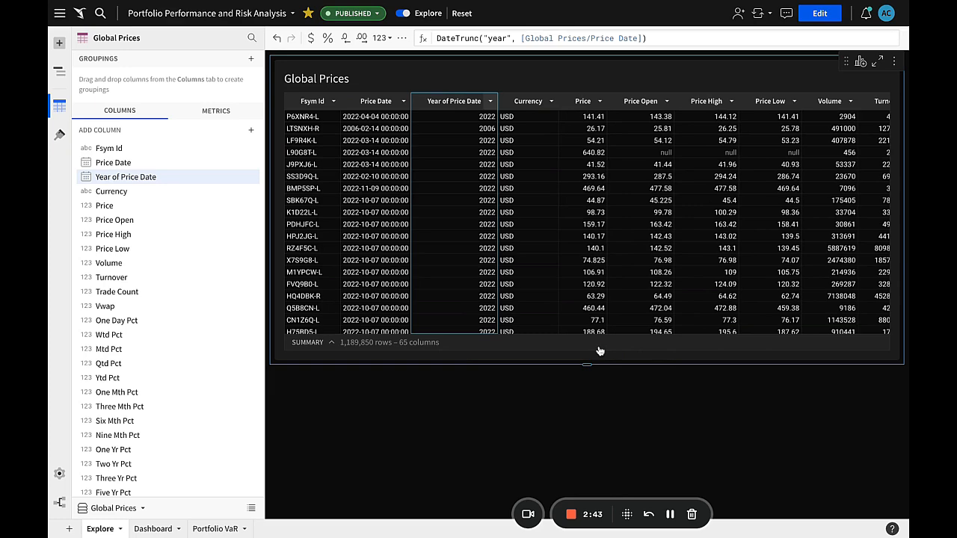
Step: Add a column after Price Low in Global Prices with the formula [Price High] - [Price Low]
{"action": "scroll", "coordinate": [598, 298], "scroll_direction": "right", "scroll_amount": 3}
{"action": "right_click", "coordinate": [709, 103]}
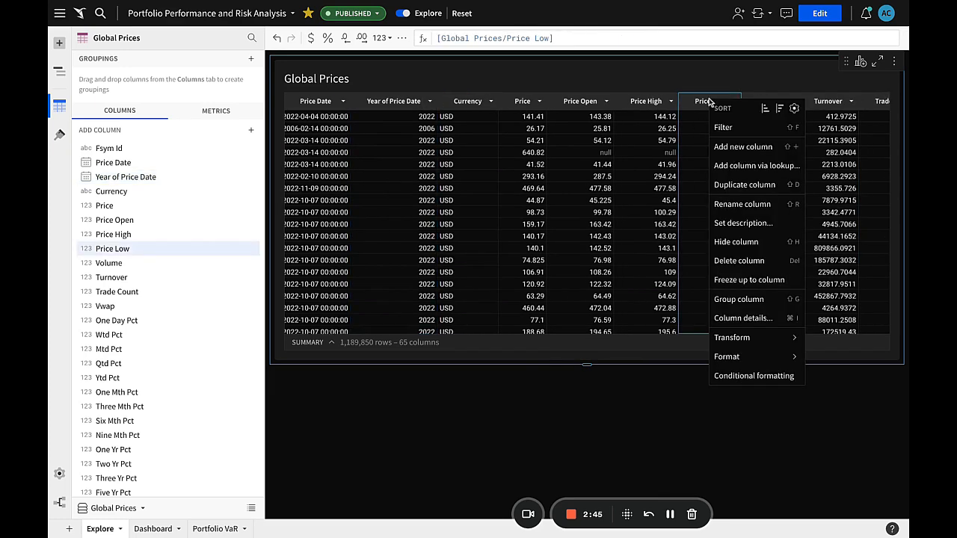
{"action": "left_click", "coordinate": [743, 148]}
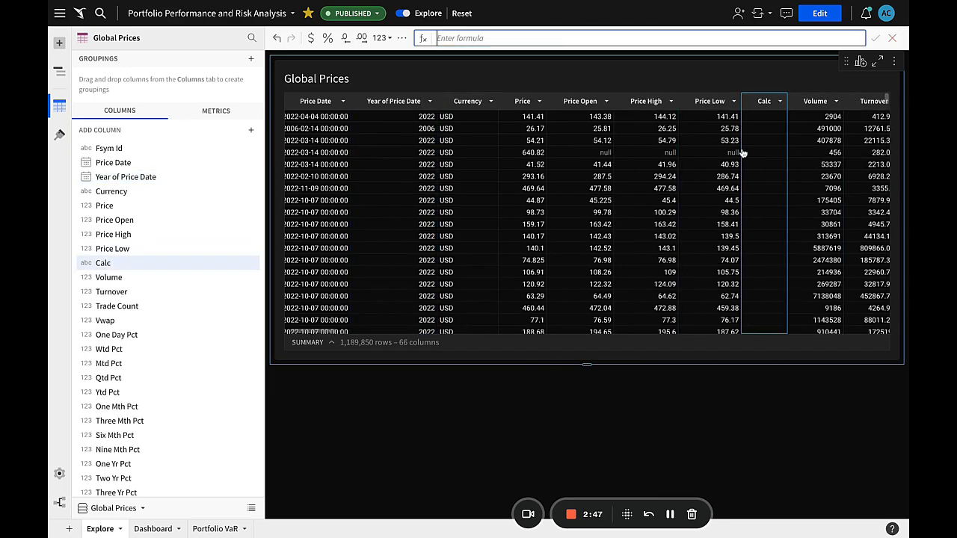
{"action": "left_click", "coordinate": [648, 103]}
{"action": "type", "text": "-"}
{"action": "left_click", "coordinate": [714, 104]}
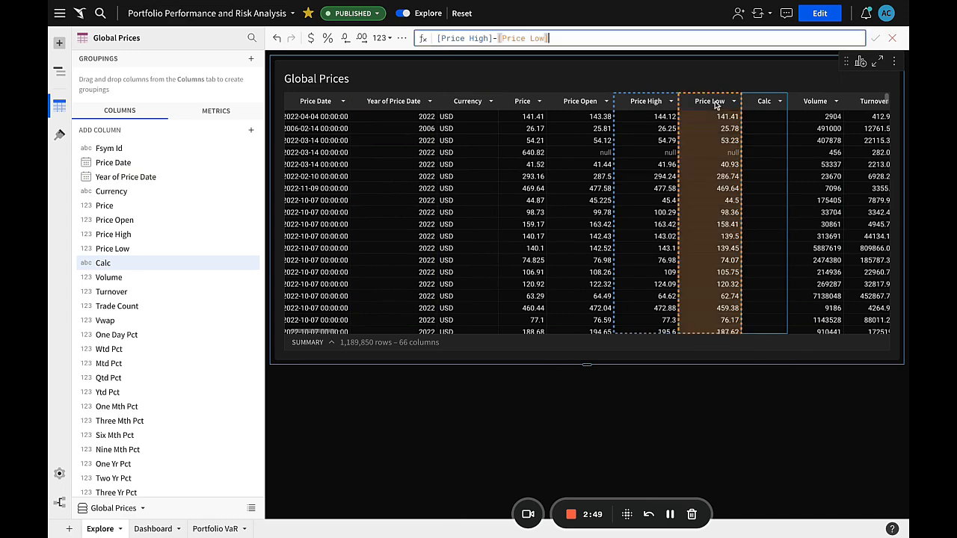
{"action": "key", "text": "Return"}
Step: Rename the calculated column as Price Dif and show its values with three decimal places
{"action": "double_click", "coordinate": [779, 101]}
{"action": "type", "text": "Price"}
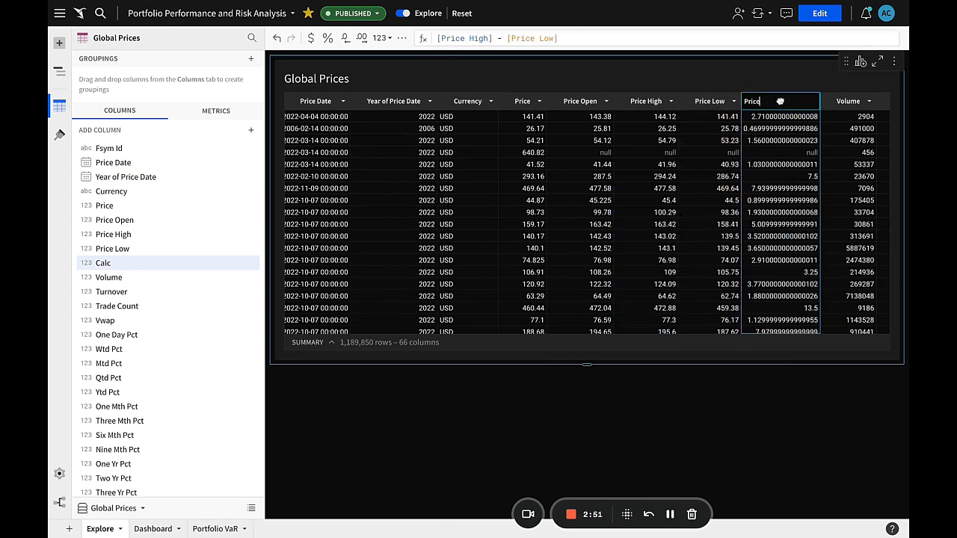
{"action": "type", "text": " Dif"}
{"action": "key", "text": "Return"}
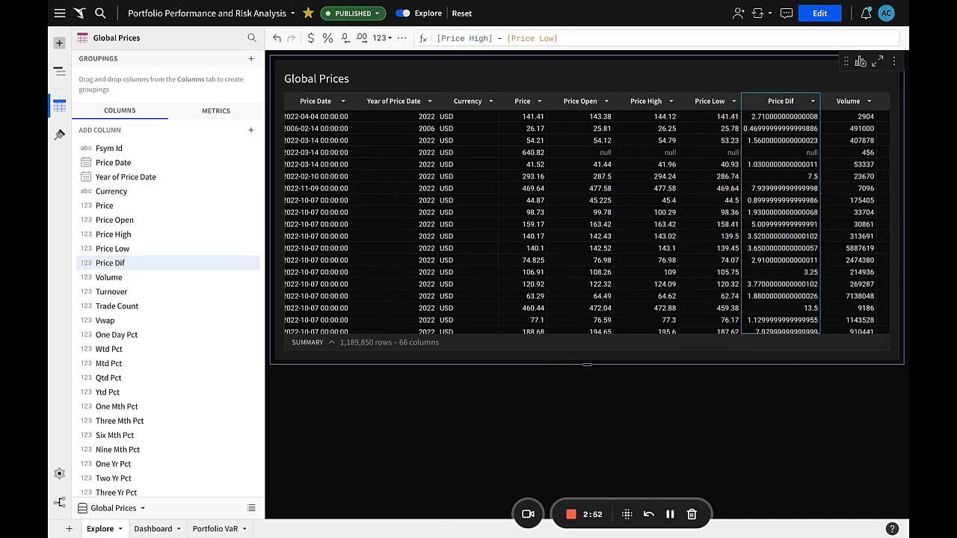
{"action": "left_click", "coordinate": [362, 38]}
{"action": "left_click", "coordinate": [362, 39]}
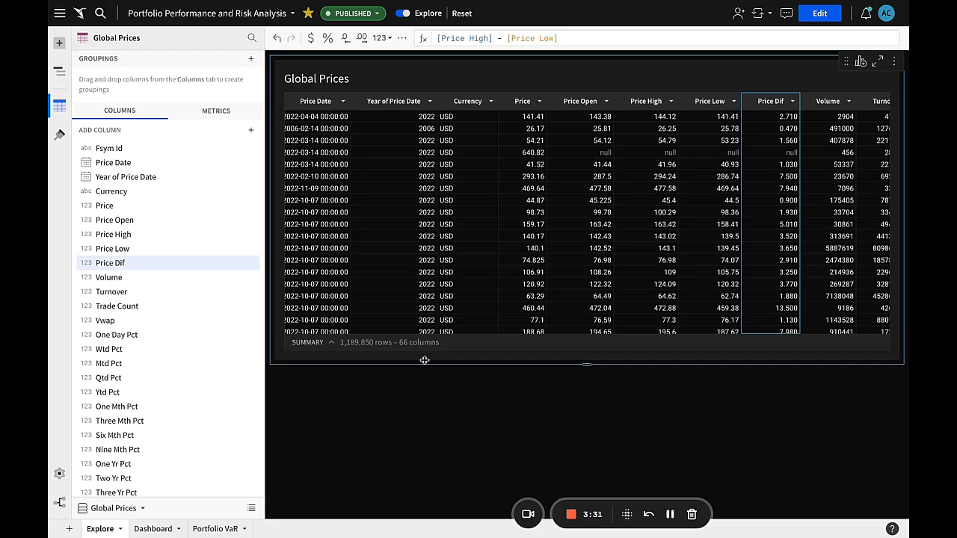
Step: Look through the Global Prices columns, search them for "indus" and "sector", and clear the search
{"action": "scroll", "coordinate": [545, 246], "scroll_direction": "right", "scroll_amount": 10}
{"action": "scroll", "coordinate": [545, 246], "scroll_direction": "right", "scroll_amount": 10}
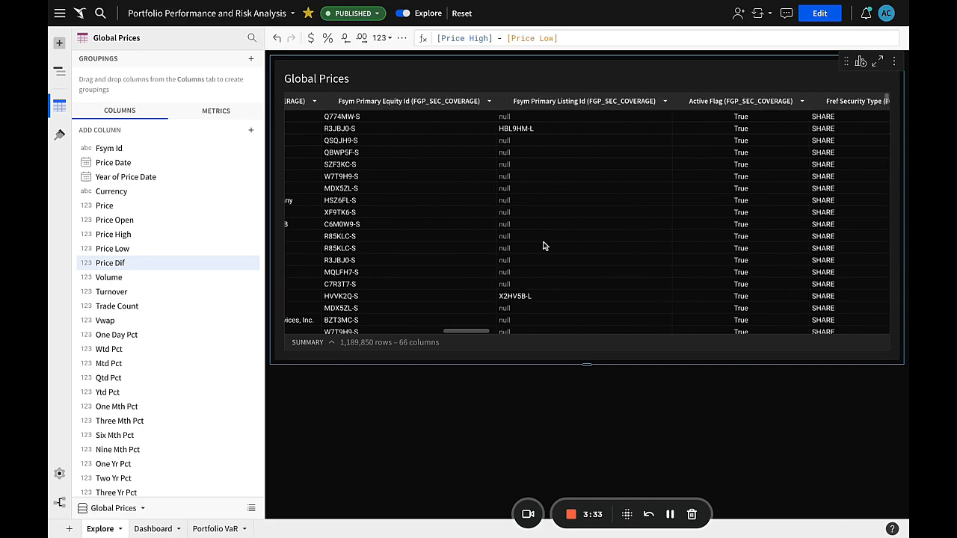
{"action": "scroll", "coordinate": [544, 245], "scroll_direction": "left", "scroll_amount": 20}
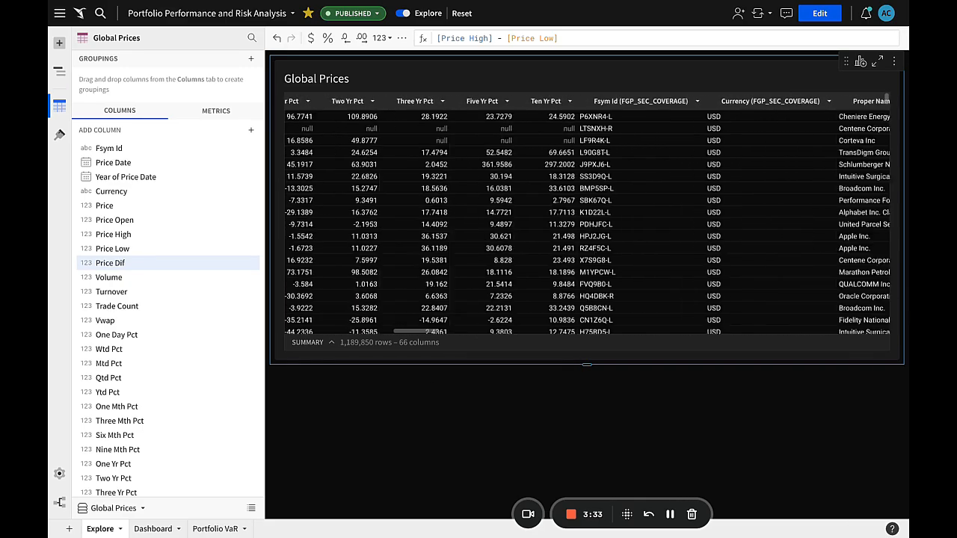
{"action": "left_click", "coordinate": [252, 39]}
{"action": "type", "text": "indus"}
{"action": "key", "text": "BackSpace"}
{"action": "key", "text": "BackSpace"}
{"action": "key", "text": "BackSpace"}
{"action": "key", "text": "BackSpace"}
{"action": "key", "text": "BackSpace"}
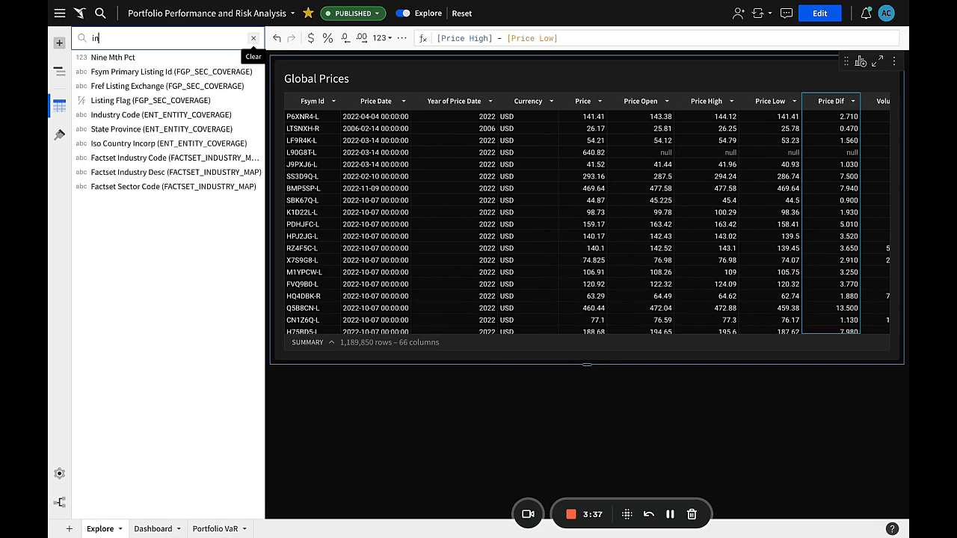
{"action": "type", "text": "sector"}
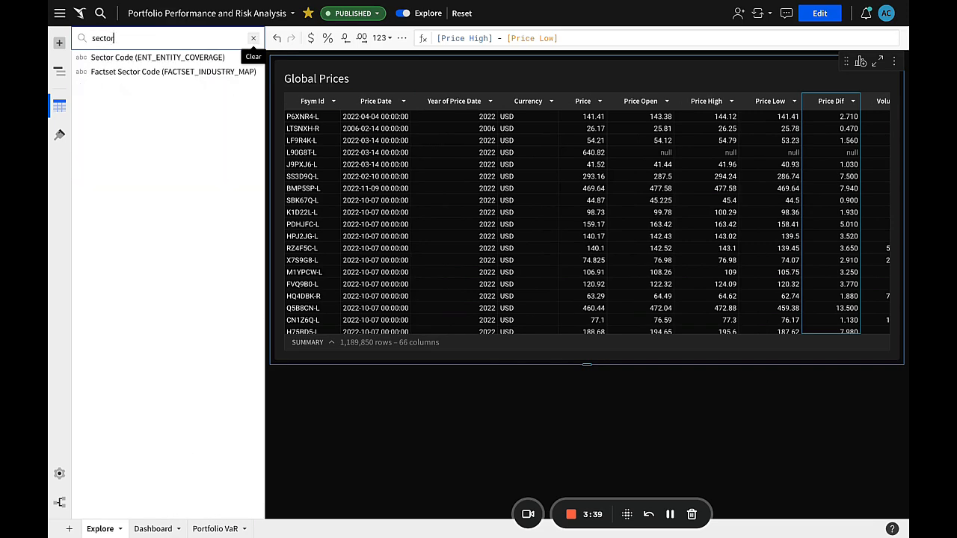
{"action": "key", "text": "BackSpace"}
{"action": "key", "text": "BackSpace"}
{"action": "key", "text": "BackSpace"}
{"action": "key", "text": "BackSpace"}
{"action": "key", "text": "BackSpace"}
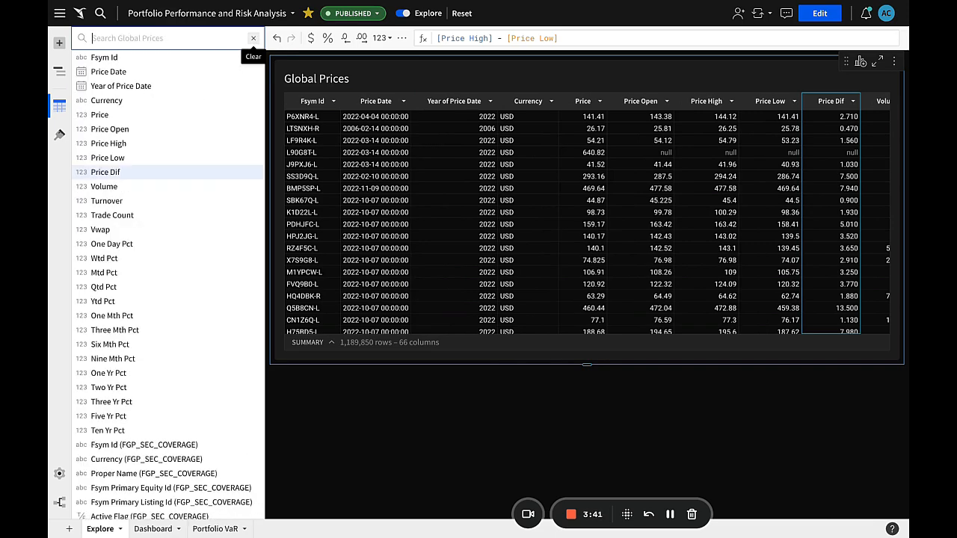
{"action": "left_click", "coordinate": [411, 62]}
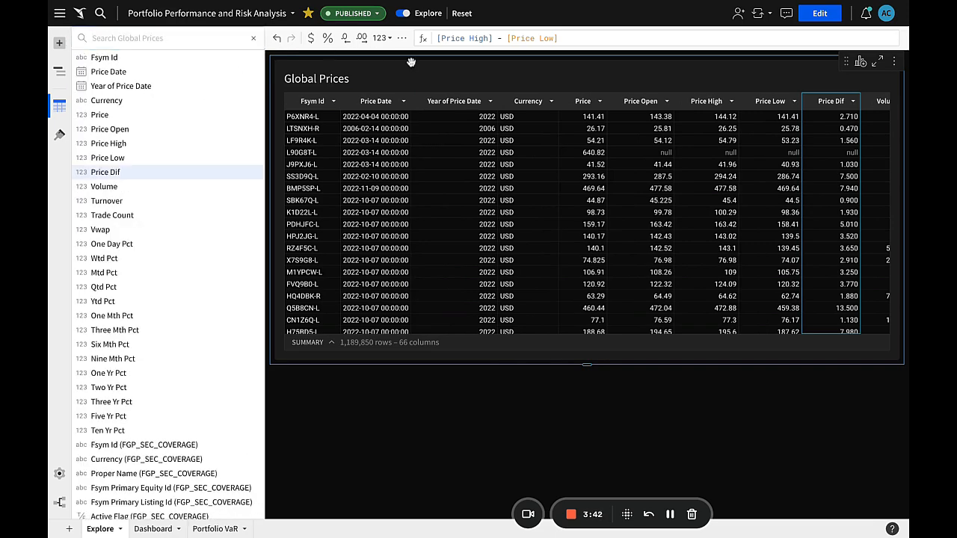
Step: Start another table element by uploading FACTSET_SECTOR_MAP.csv to the Papercrane connection
{"action": "left_click", "coordinate": [59, 45]}
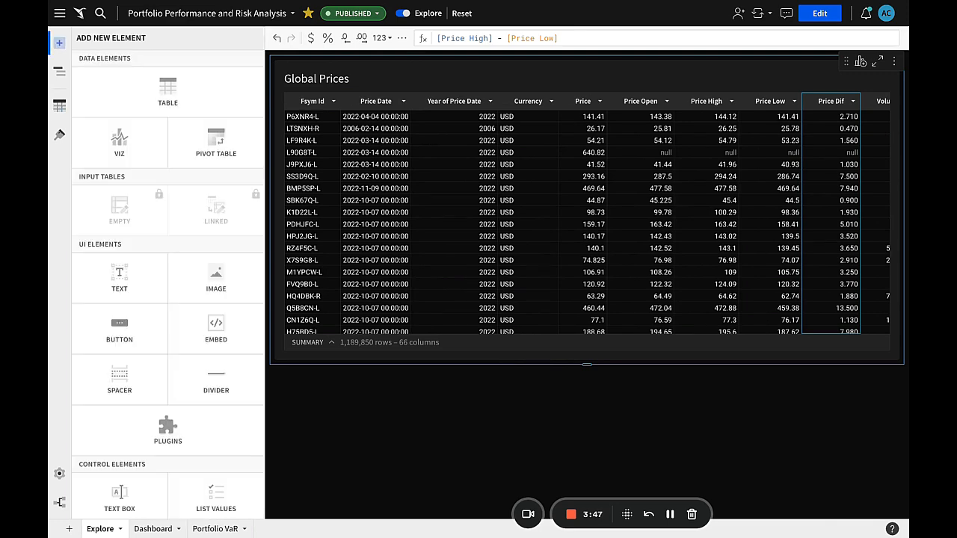
{"action": "left_click", "coordinate": [125, 82]}
{"action": "left_click", "coordinate": [108, 62]}
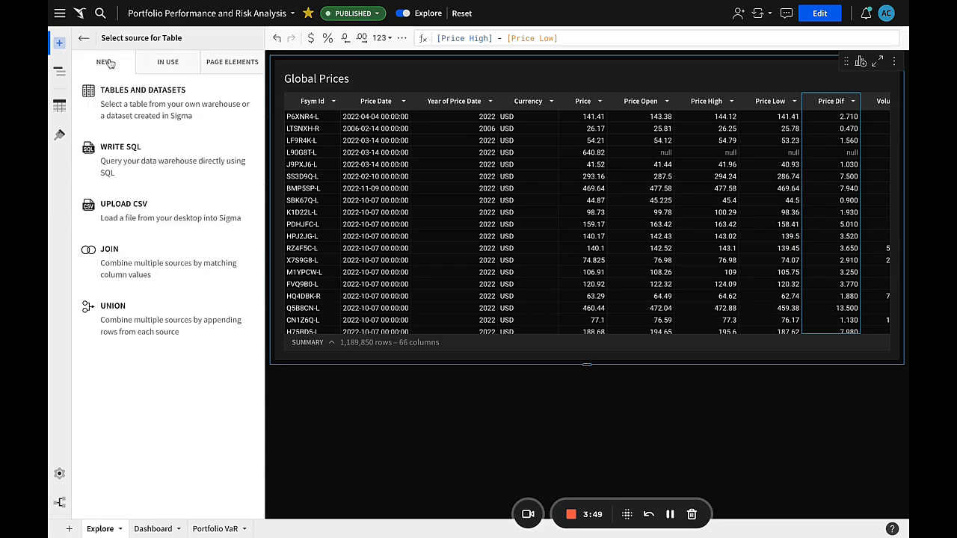
{"action": "left_click", "coordinate": [136, 216]}
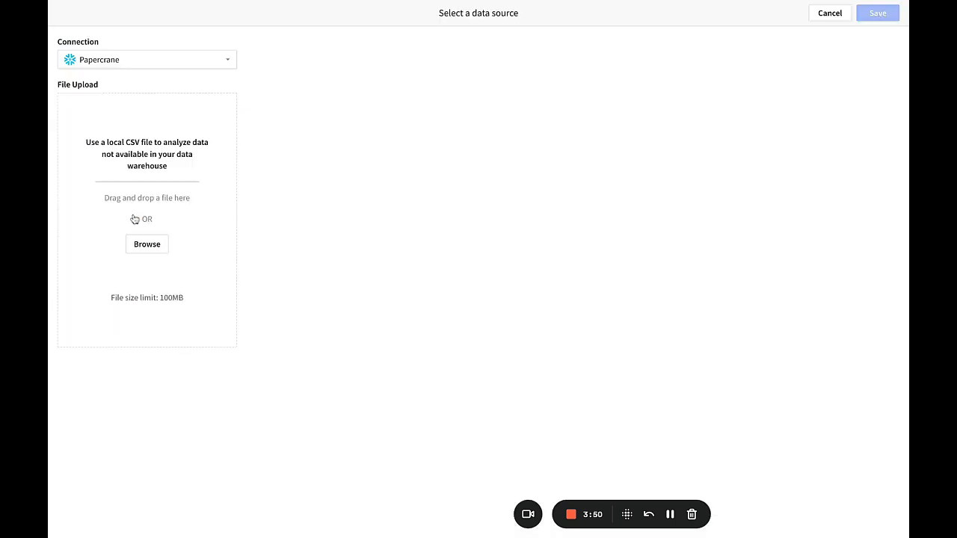
{"action": "left_click", "coordinate": [151, 251]}
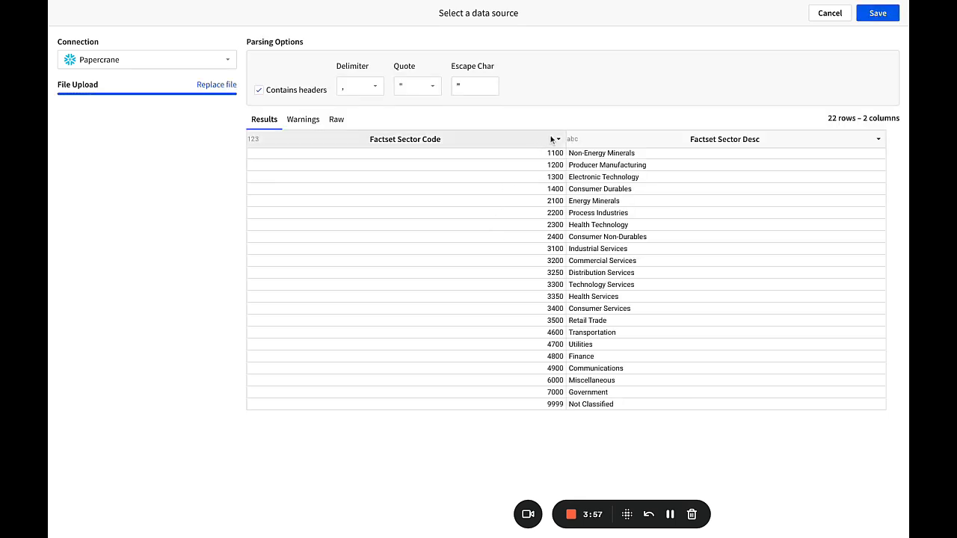
Step: Convert the uploaded file's Factset Sector Code column to text and save the data source
{"action": "left_click", "coordinate": [568, 139]}
{"action": "left_click", "coordinate": [575, 178]}
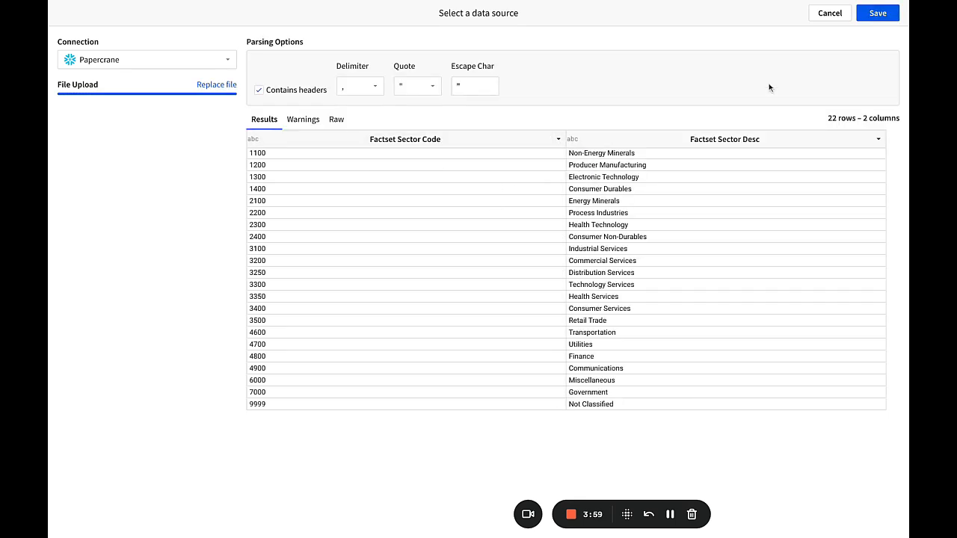
{"action": "left_click", "coordinate": [881, 15]}
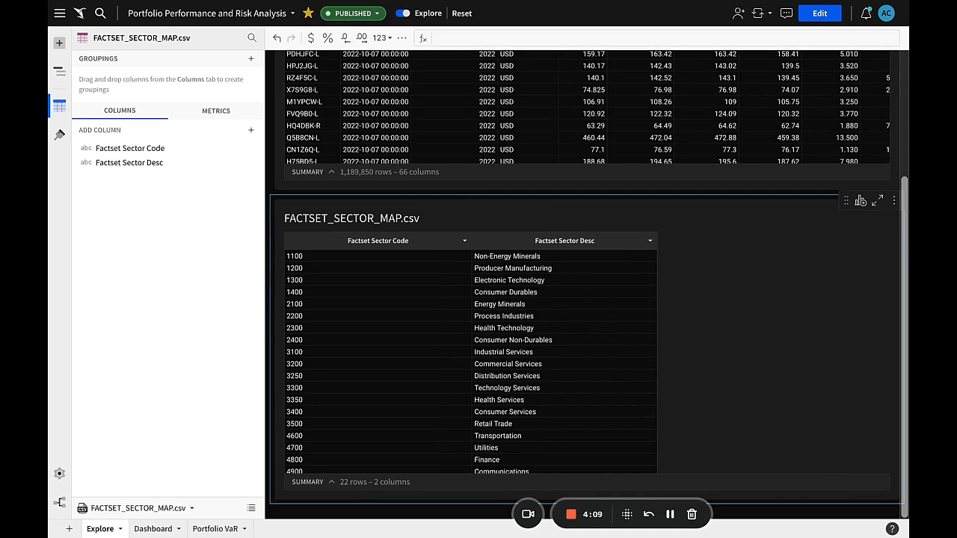
Step: Start a lookup column in Global Prices that adds Factset Sector Desc from the Explore page's FACTSET_SECTOR_MAP.csv element
{"action": "scroll", "coordinate": [822, 278], "scroll_direction": "up", "scroll_amount": 3}
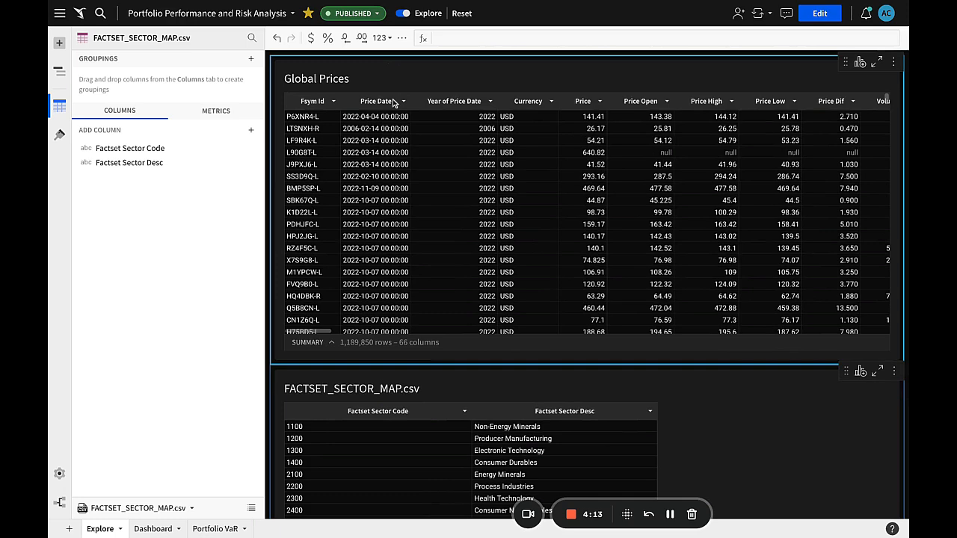
{"action": "right_click", "coordinate": [434, 101]}
{"action": "left_click", "coordinate": [509, 167]}
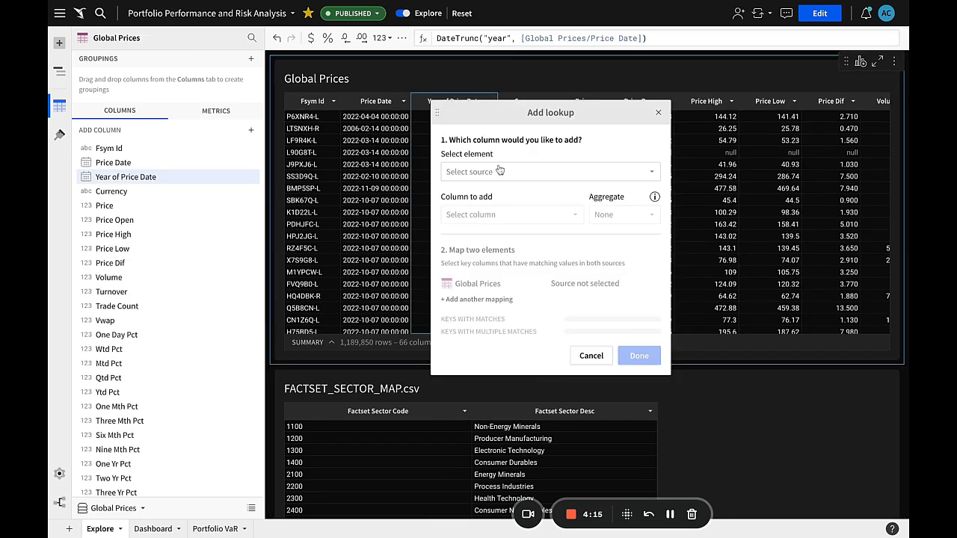
{"action": "left_click_drag", "start_coordinate": [567, 116], "coordinate": [777, 166]}
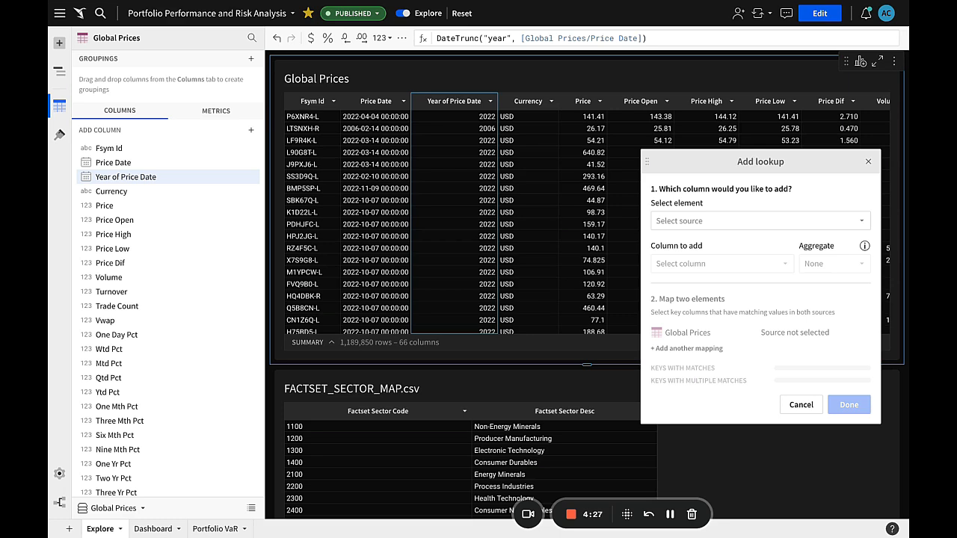
{"action": "left_click", "coordinate": [749, 221]}
{"action": "mouse_move", "coordinate": [676, 259]}
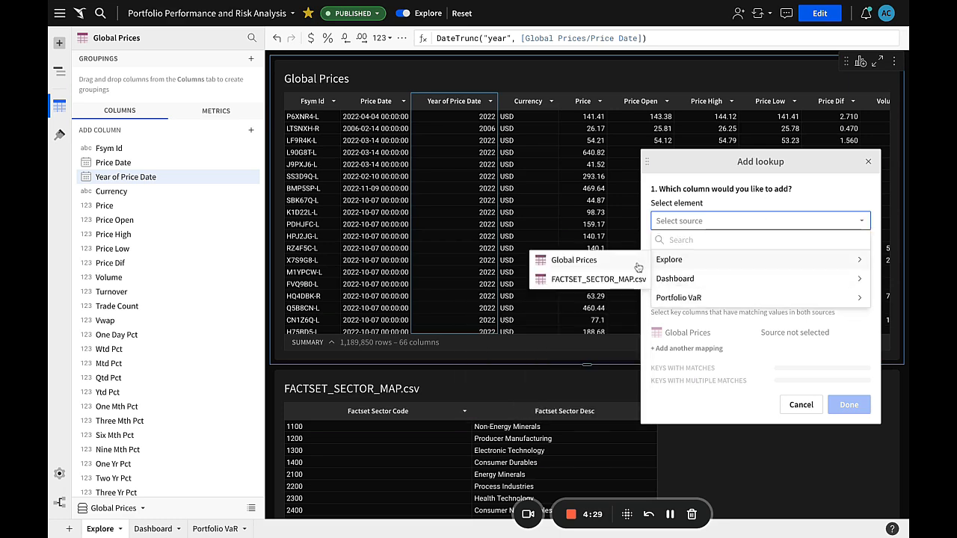
{"action": "left_click", "coordinate": [592, 280]}
{"action": "left_click", "coordinate": [769, 262]}
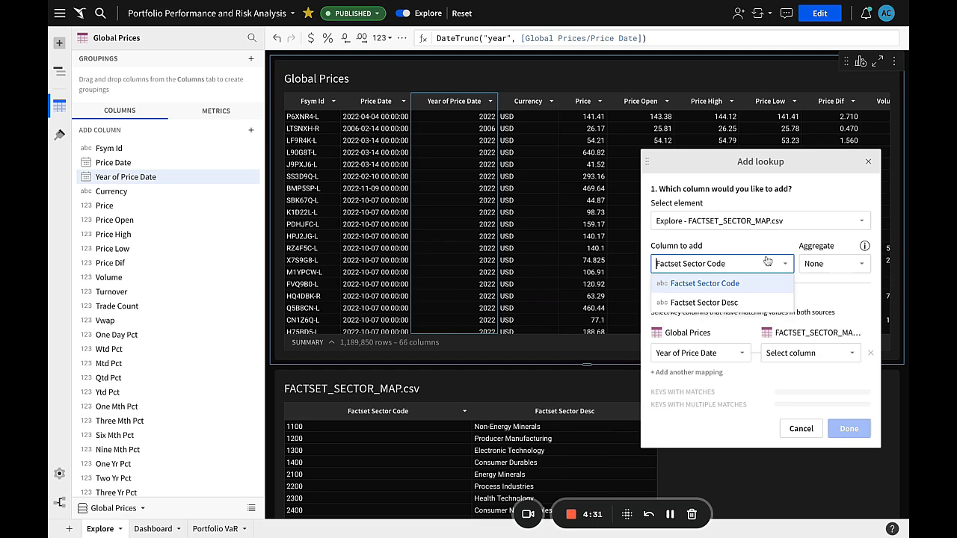
{"action": "left_click", "coordinate": [734, 302]}
Step: Map Global Prices' Sector Code (ENT_ENTITY_COVERAGE) to Factset Sector Code and complete the lookup
{"action": "left_click", "coordinate": [725, 353]}
{"action": "type", "text": "s"}
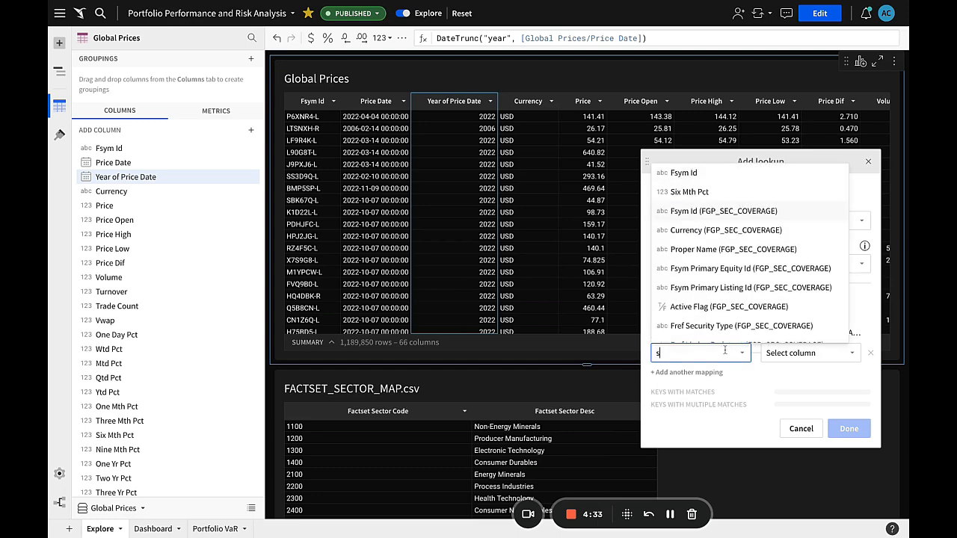
{"action": "type", "text": "ector"}
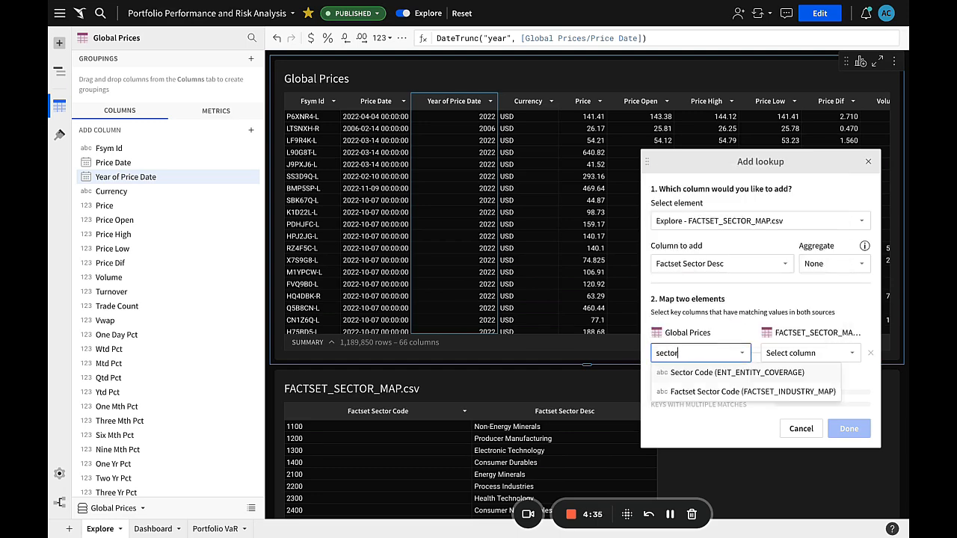
{"action": "left_click", "coordinate": [738, 372]}
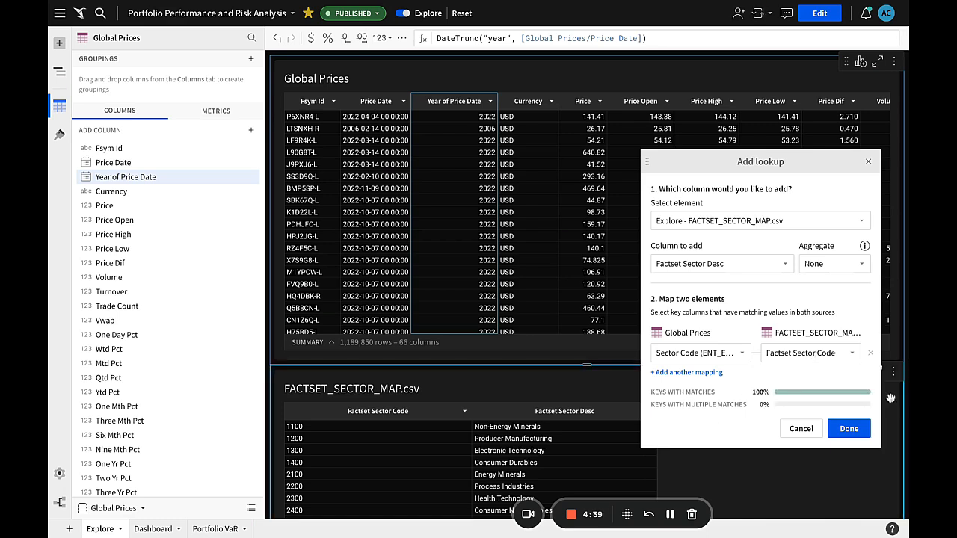
{"action": "left_click", "coordinate": [852, 427]}
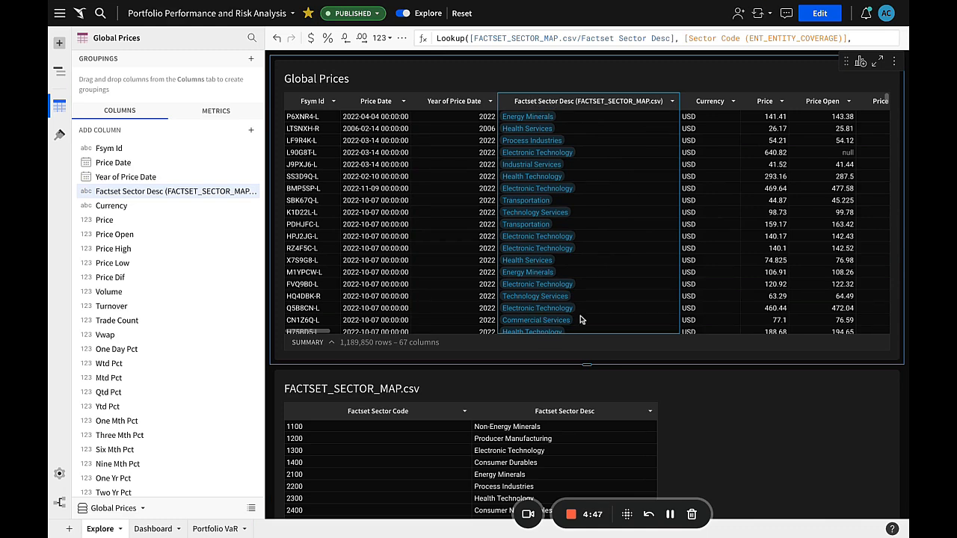
Step: Create a child pivot table from Global Prices with Factset Sector Desc (FACTSET_SECTOR_MAP.csv) as its pivot row
{"action": "left_click", "coordinate": [861, 61]}
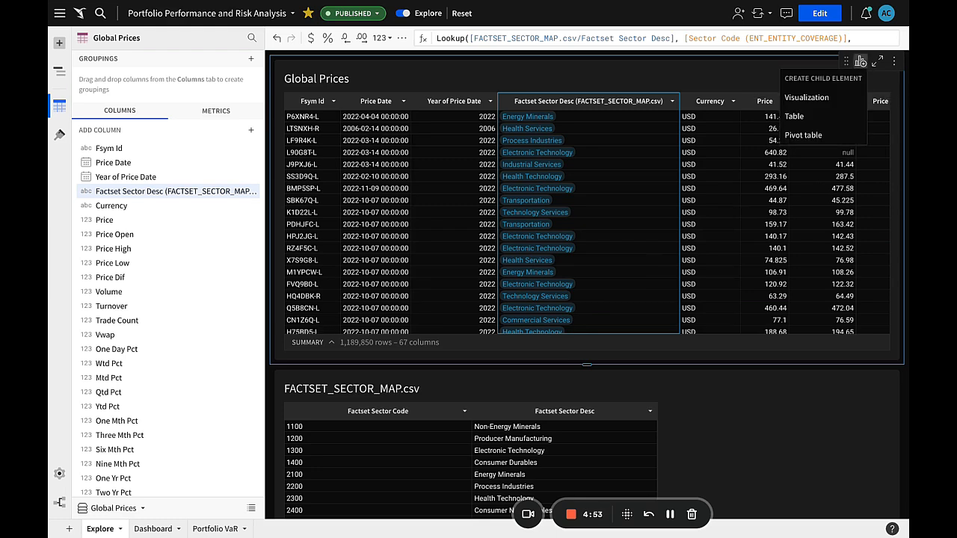
{"action": "left_click", "coordinate": [824, 138]}
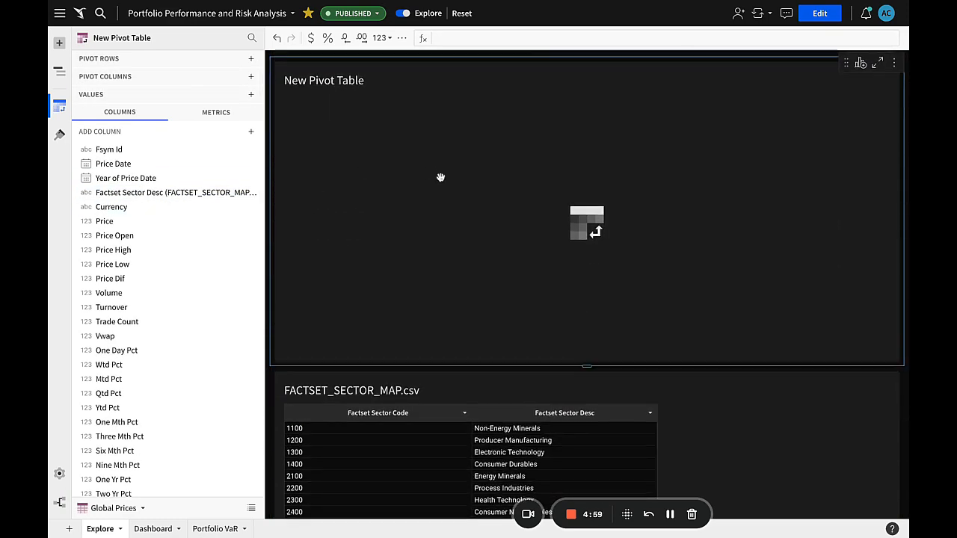
{"action": "left_click", "coordinate": [252, 59]}
{"action": "type", "text": "sector"}
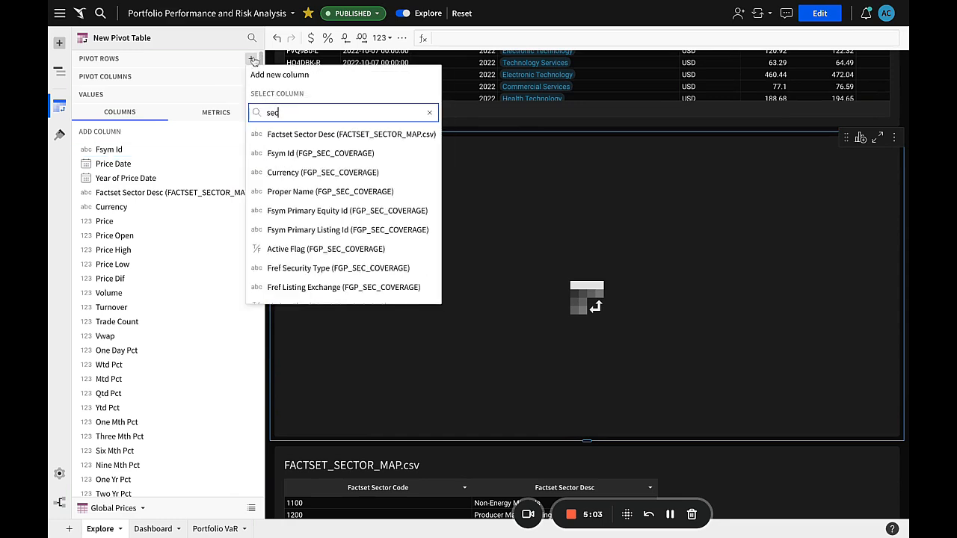
{"action": "left_click", "coordinate": [327, 133]}
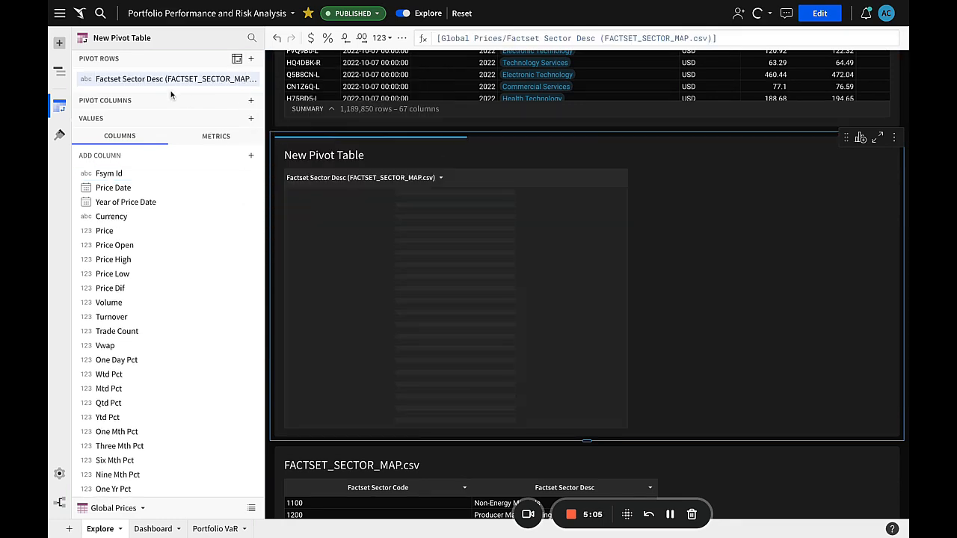
Step: Rename the pivot table's row field as Sector
{"action": "double_click", "coordinate": [167, 79]}
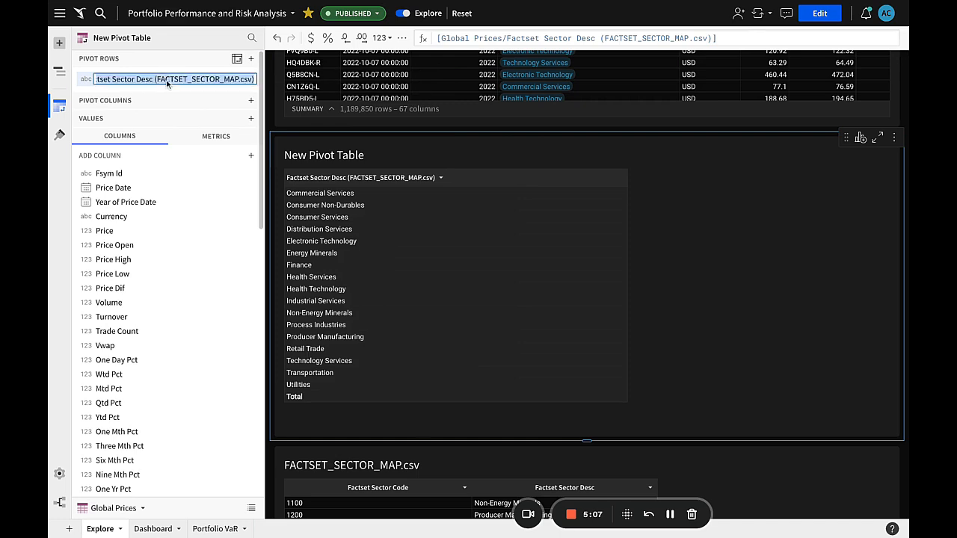
{"action": "type", "text": "Se"}
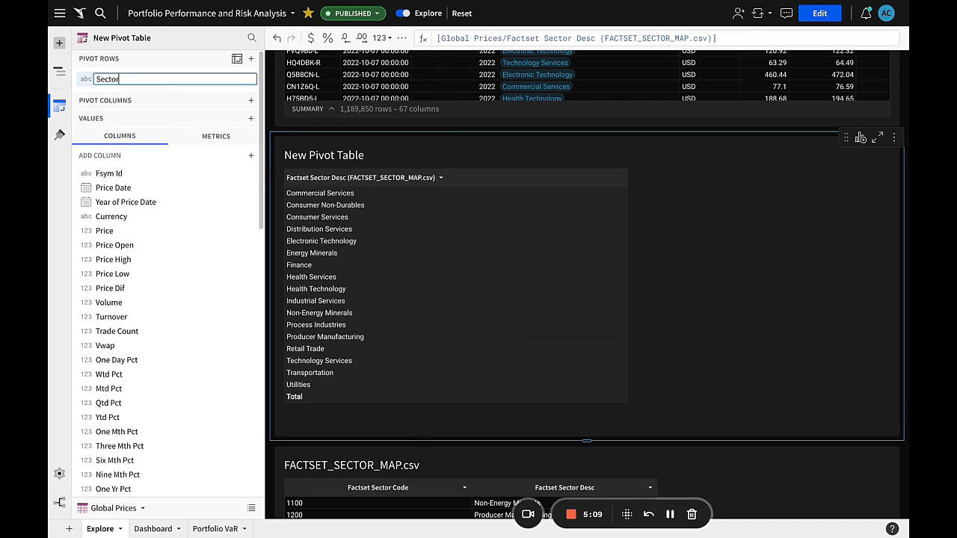
{"action": "type", "text": "ctor"}
{"action": "key", "text": "Return"}
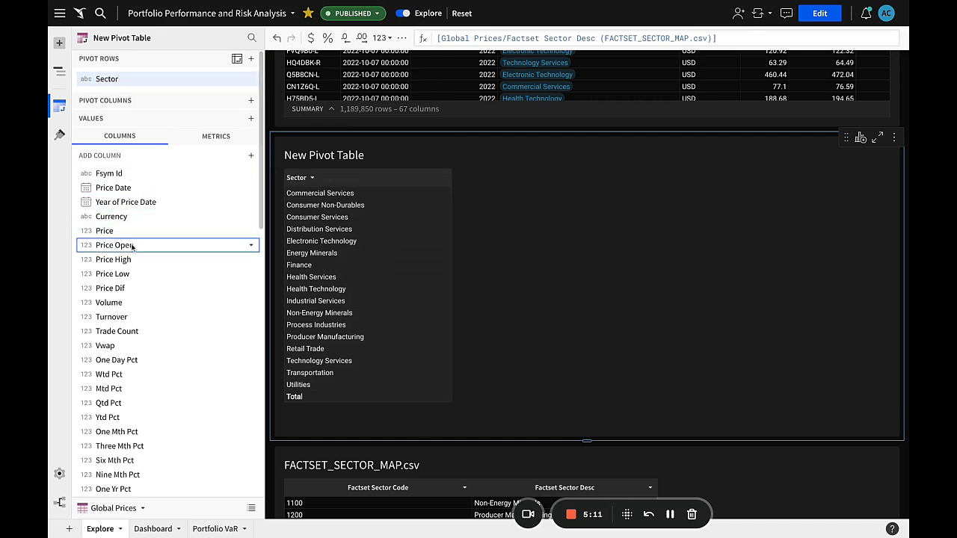
Step: Add Volume to the pivot table's values and aggregate it by average
{"action": "left_click_drag", "start_coordinate": [108, 302], "coordinate": [90, 123]}
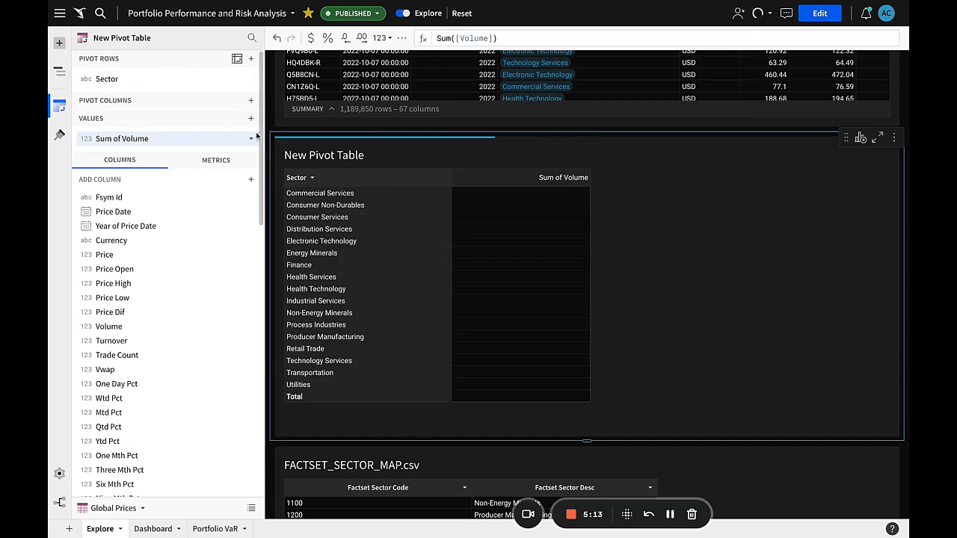
{"action": "left_click", "coordinate": [251, 138]}
{"action": "mouse_move", "coordinate": [292, 328]}
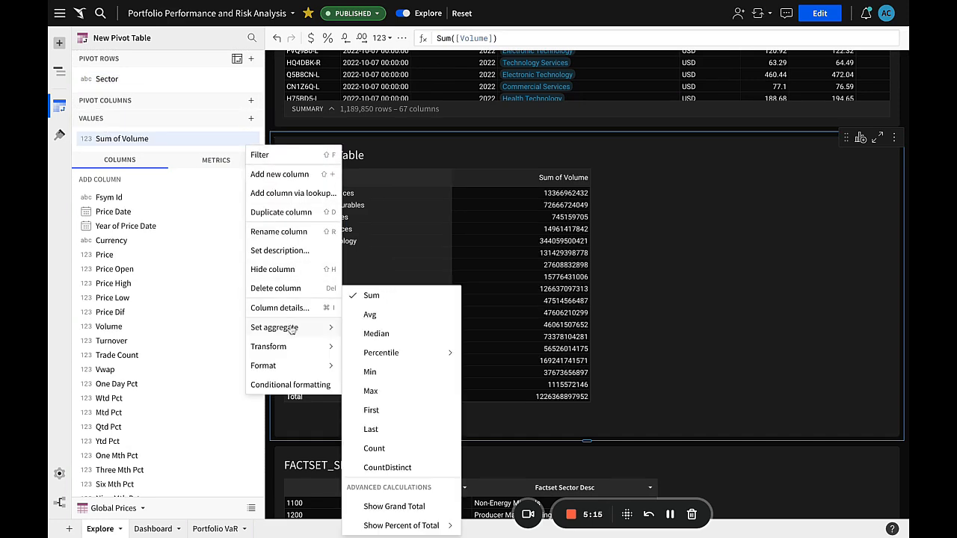
{"action": "left_click", "coordinate": [387, 314]}
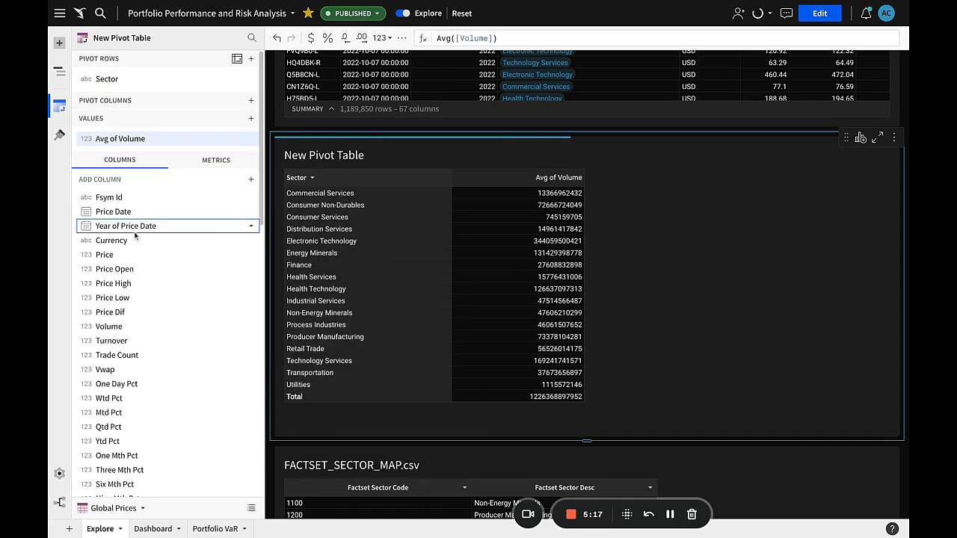
Step: Add Year of Price Date as the pivot column and sort the years in descending order
{"action": "left_click_drag", "start_coordinate": [124, 226], "coordinate": [120, 123]}
{"action": "left_click", "coordinate": [251, 120]}
{"action": "mouse_move", "coordinate": [258, 136]}
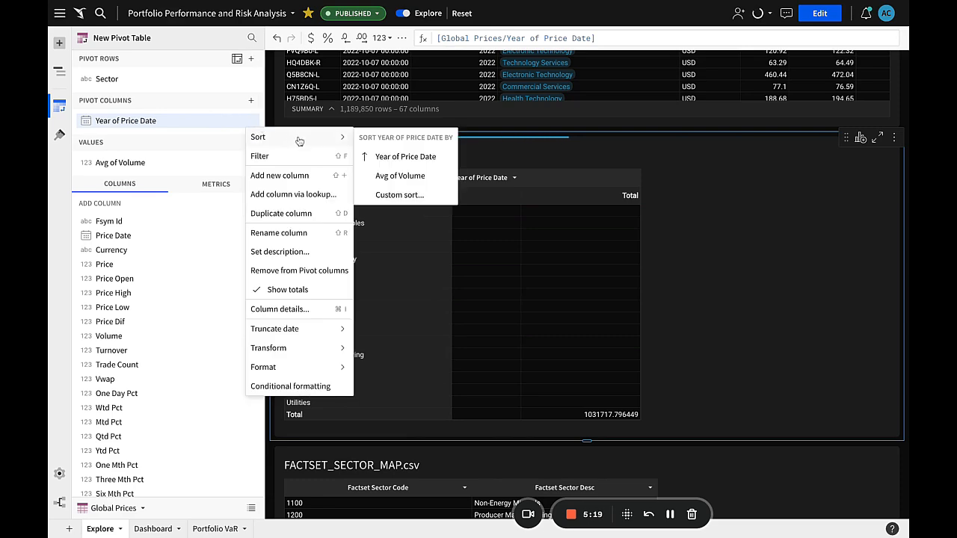
{"action": "left_click", "coordinate": [405, 156]}
Step: Format the Avg of Volume values as numbers with thousands separators and no decimal places
{"action": "left_click", "coordinate": [119, 162]}
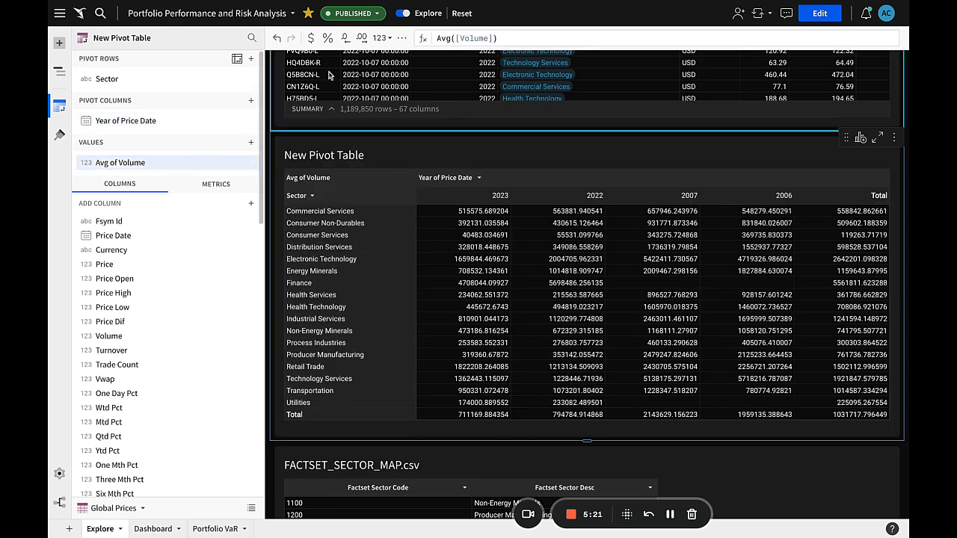
{"action": "left_click", "coordinate": [383, 38]}
{"action": "left_click", "coordinate": [404, 96]}
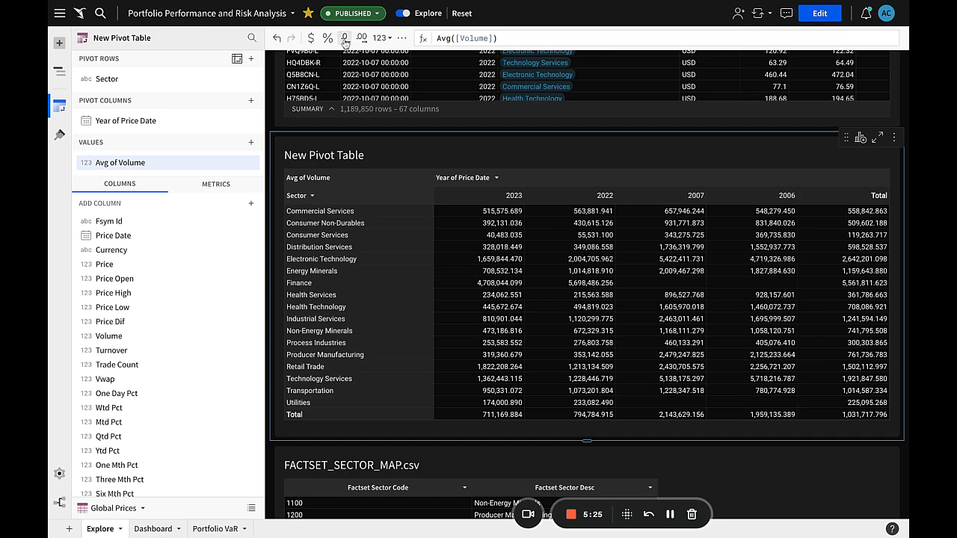
{"action": "left_click", "coordinate": [344, 38]}
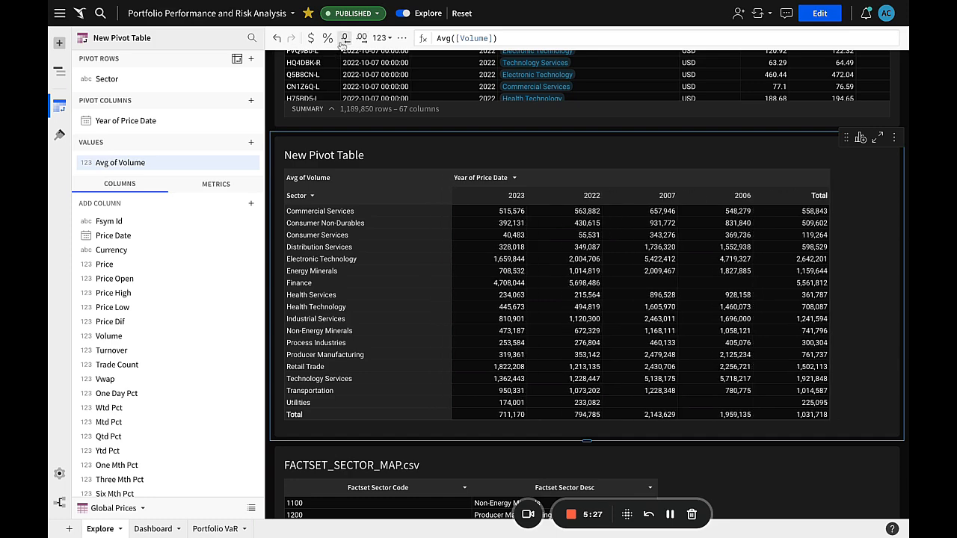
Step: Apply conditional formatting to Avg of Volume using a background color scale
{"action": "right_click", "coordinate": [199, 165]}
{"action": "left_click", "coordinate": [247, 403]}
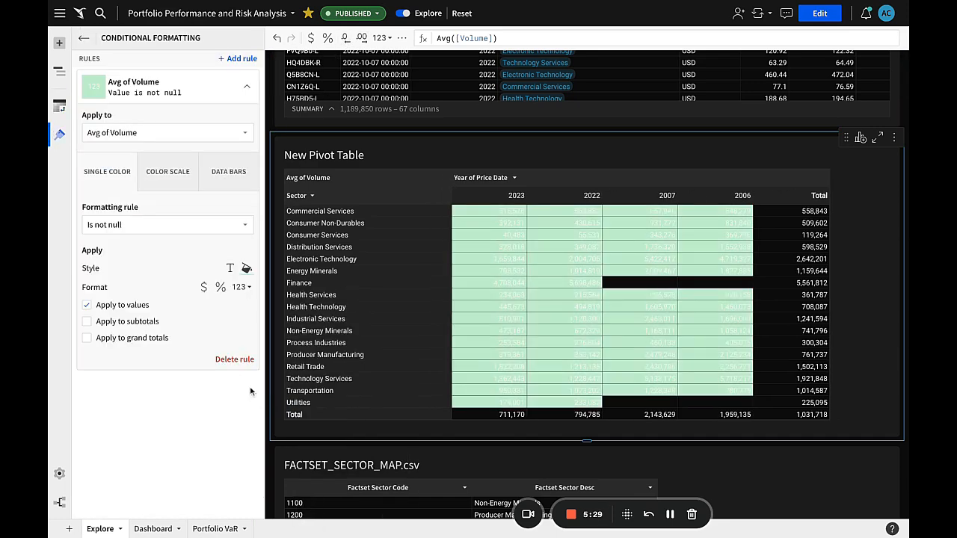
{"action": "left_click", "coordinate": [171, 169]}
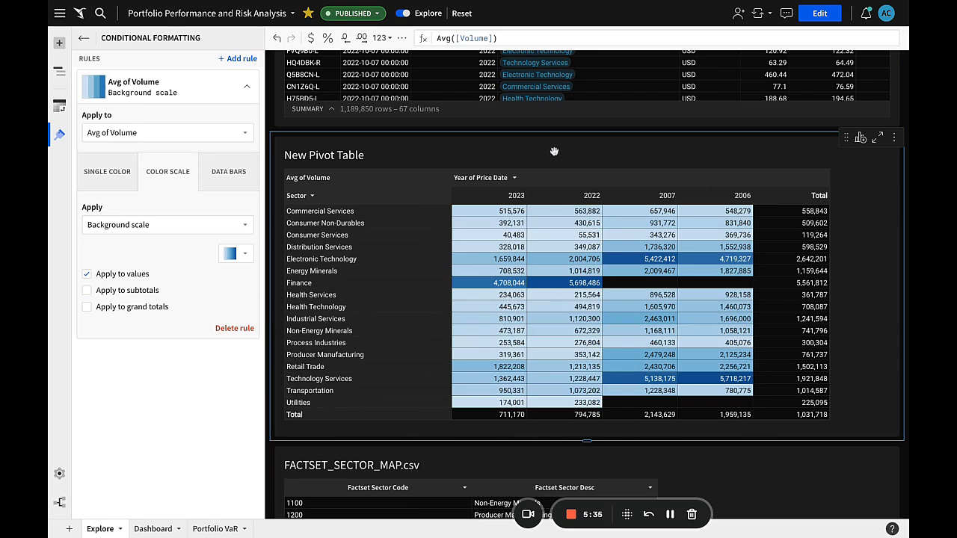
Step: Title the pivot table Sector Analysis
{"action": "left_click", "coordinate": [349, 151]}
{"action": "type", "text": "Sector Analysis"}
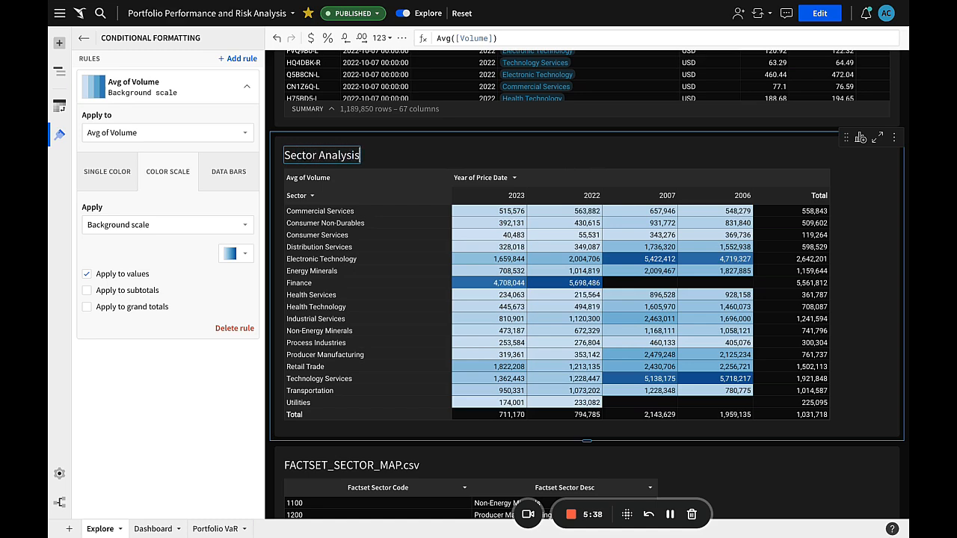
{"action": "key", "text": "Return"}
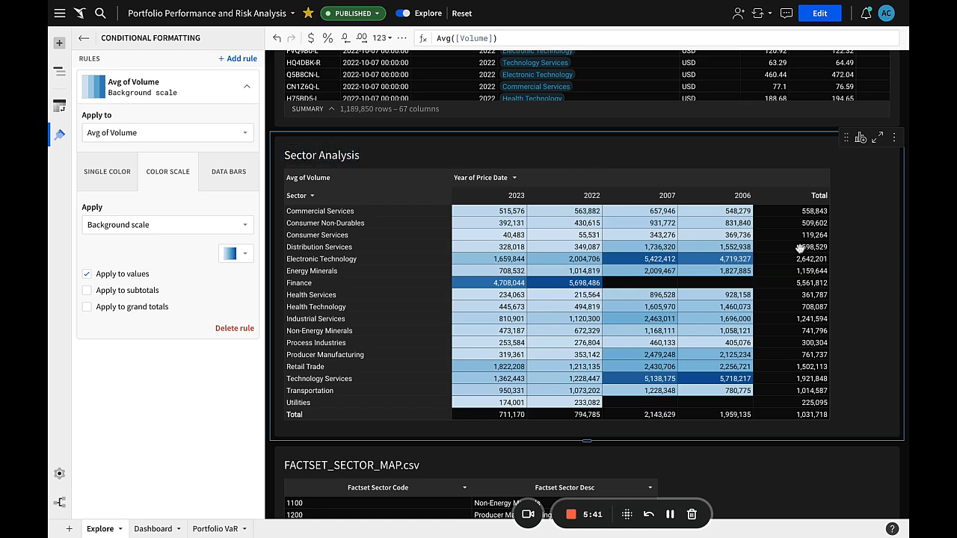
Step: Create a child bar chart from Global Prices with Factset Sector Desc (FACTSET_SECTOR_MAP.csv) on the X-axis
{"action": "scroll", "coordinate": [903, 272], "scroll_direction": "up", "scroll_amount": 3}
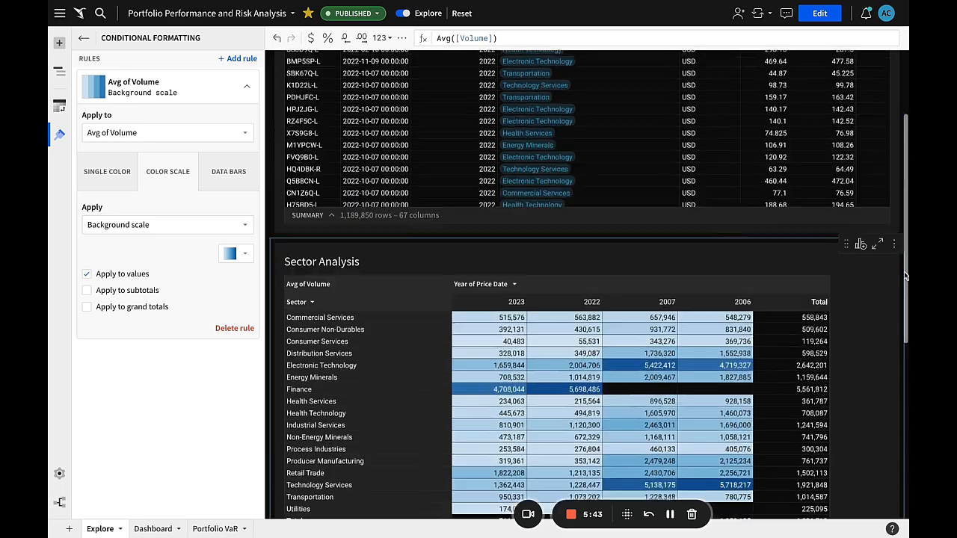
{"action": "left_click", "coordinate": [861, 63]}
{"action": "left_click", "coordinate": [810, 97]}
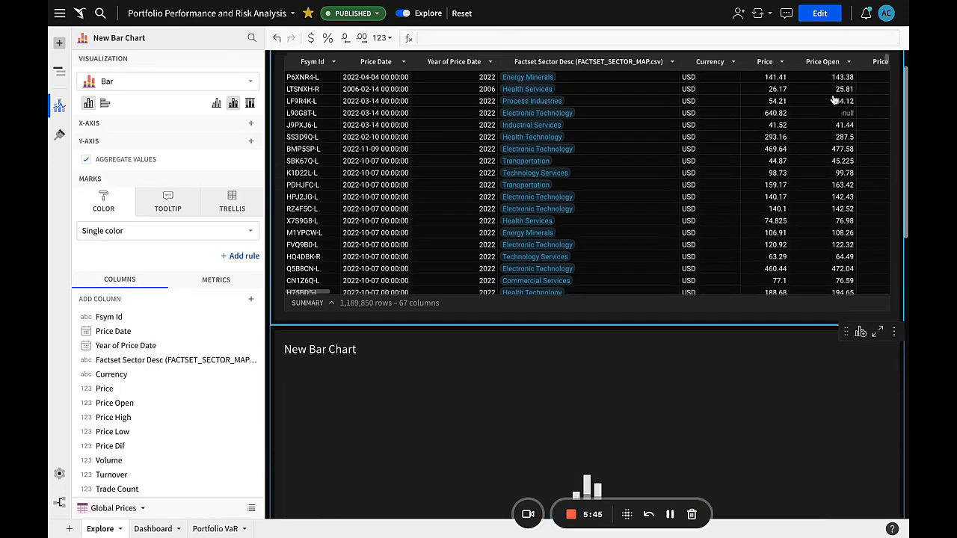
{"action": "left_click", "coordinate": [252, 123]}
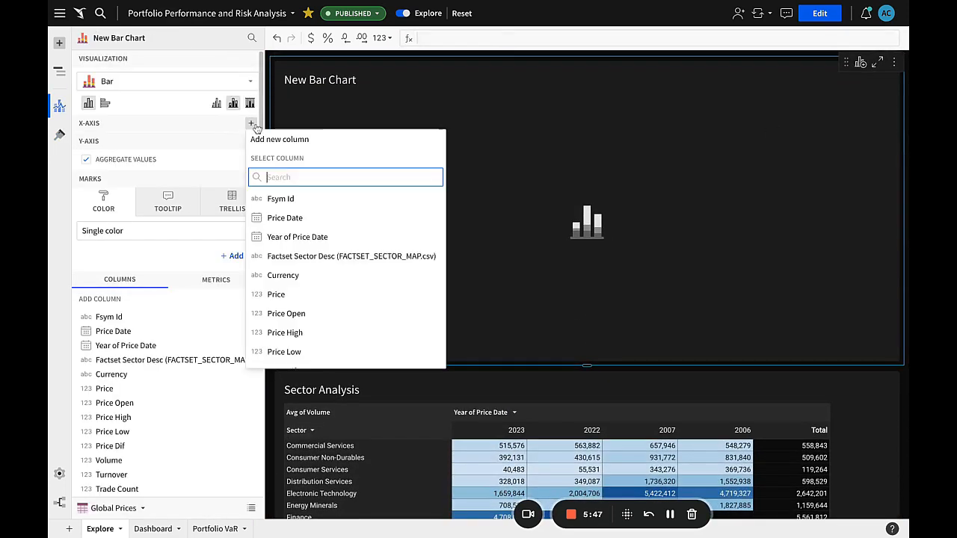
{"action": "type", "text": "set Secto"}
{"action": "type", "text": "r"}
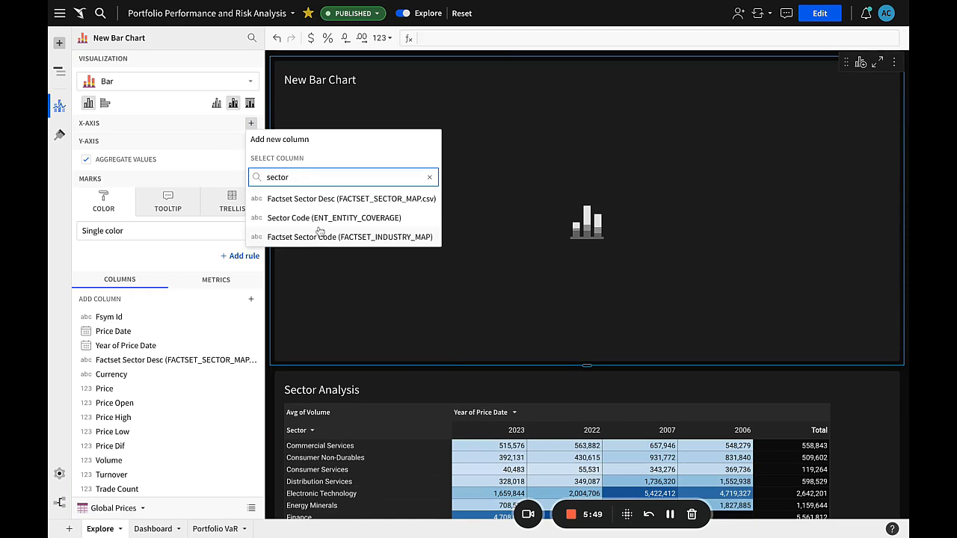
{"action": "left_click", "coordinate": [331, 199]}
Step: Rename the bar chart's X-axis field as Sector
{"action": "double_click", "coordinate": [130, 146]}
{"action": "type", "text": "Sector"}
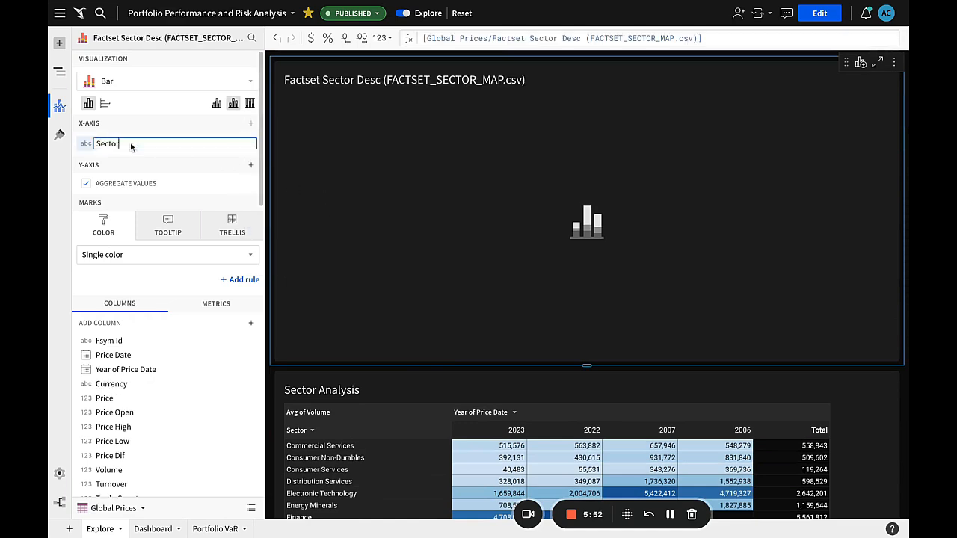
{"action": "key", "text": "Return"}
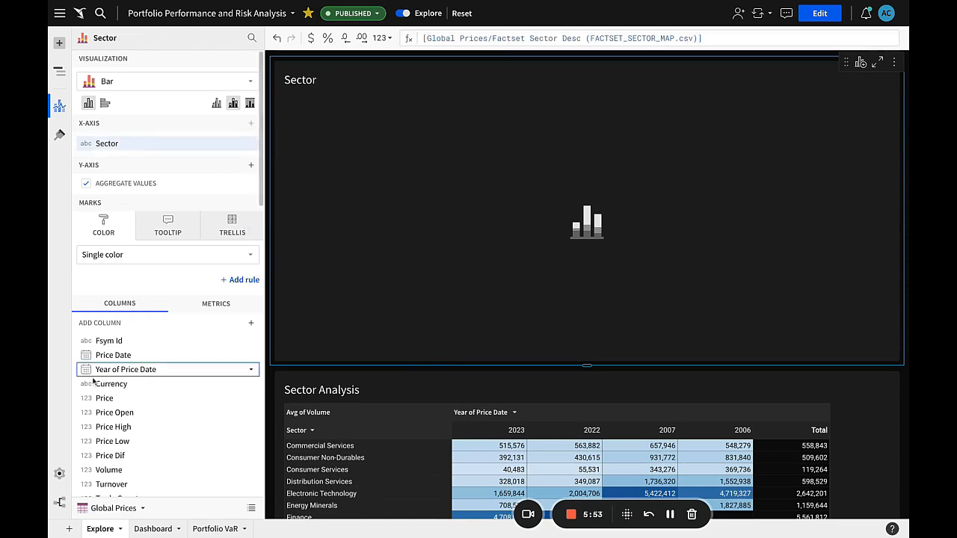
Step: Plot Volume on the bar chart's Y-axis and set its aggregate to Avg
{"action": "left_click_drag", "start_coordinate": [118, 479], "coordinate": [203, 177]}
{"action": "left_click", "coordinate": [253, 185]}
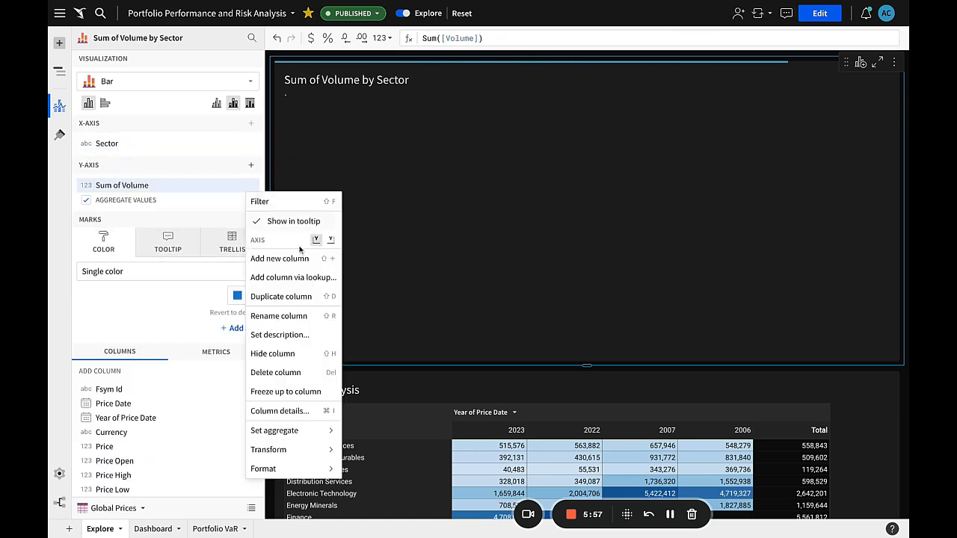
{"action": "mouse_move", "coordinate": [299, 441]}
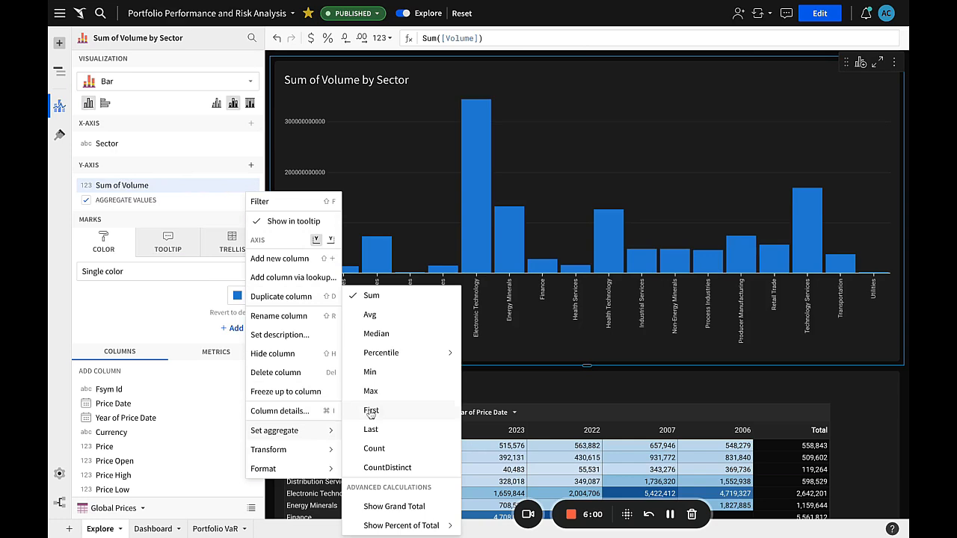
{"action": "left_click", "coordinate": [369, 314]}
Step: Sort the bar chart's X-axis by Avg of Volume in descending order and reduce the chart's height
{"action": "left_click", "coordinate": [253, 145]}
{"action": "mouse_move", "coordinate": [306, 160]}
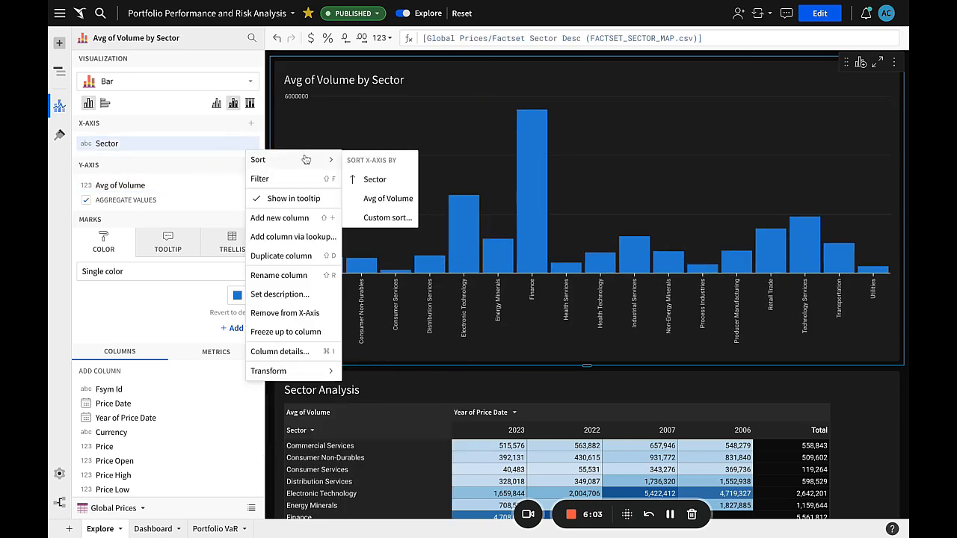
{"action": "left_click", "coordinate": [369, 181]}
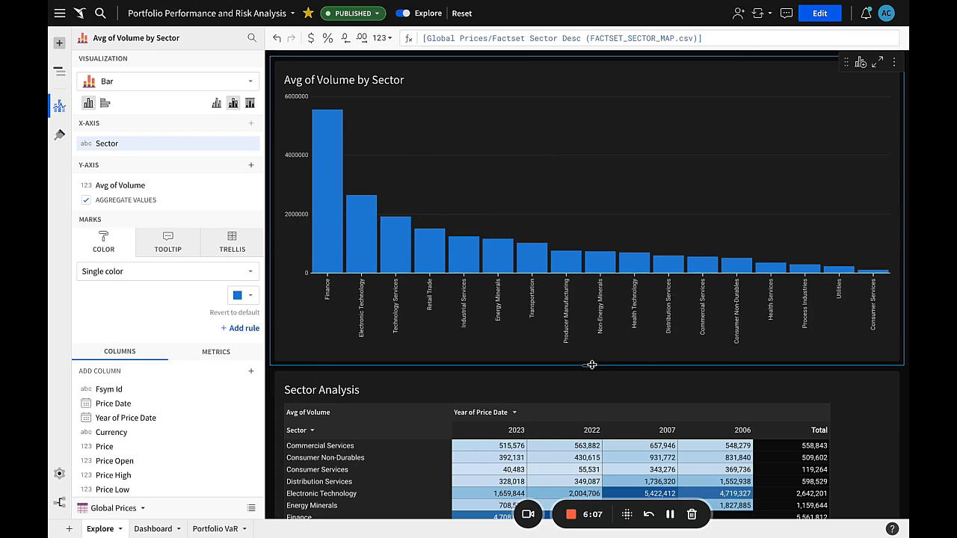
{"action": "left_click_drag", "start_coordinate": [587, 365], "coordinate": [587, 305]}
Step: Drill down on Technology Services in the Sector Analysis pivot table by Factset Industry Desc (FACTSET_INDUSTRY_MAP)
{"action": "scroll", "coordinate": [643, 463], "scroll_direction": "down", "scroll_amount": 3}
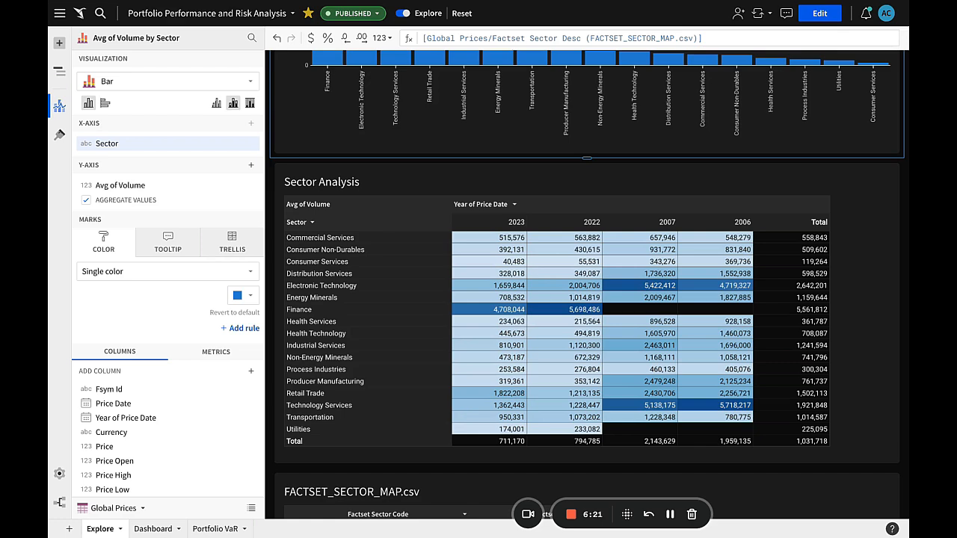
{"action": "left_click", "coordinate": [430, 408]}
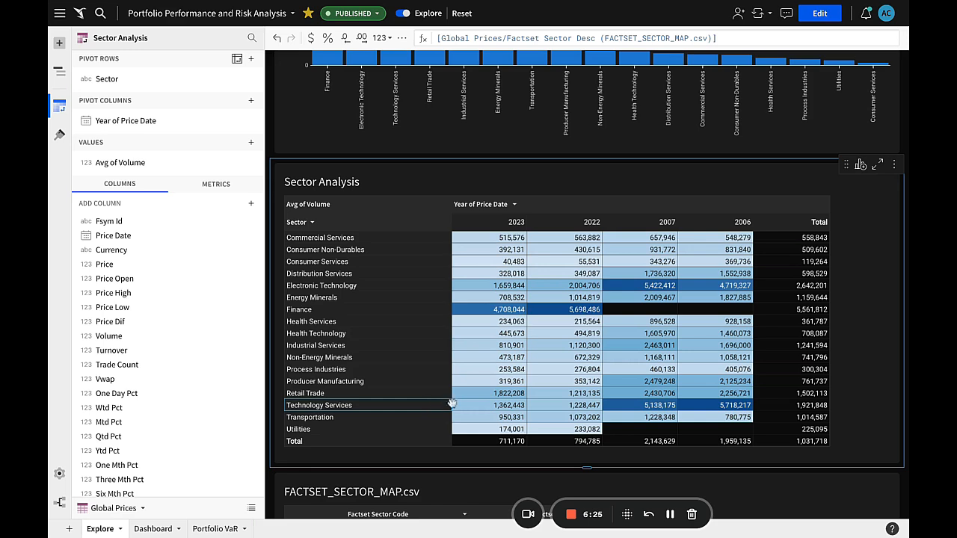
{"action": "left_click", "coordinate": [507, 408]}
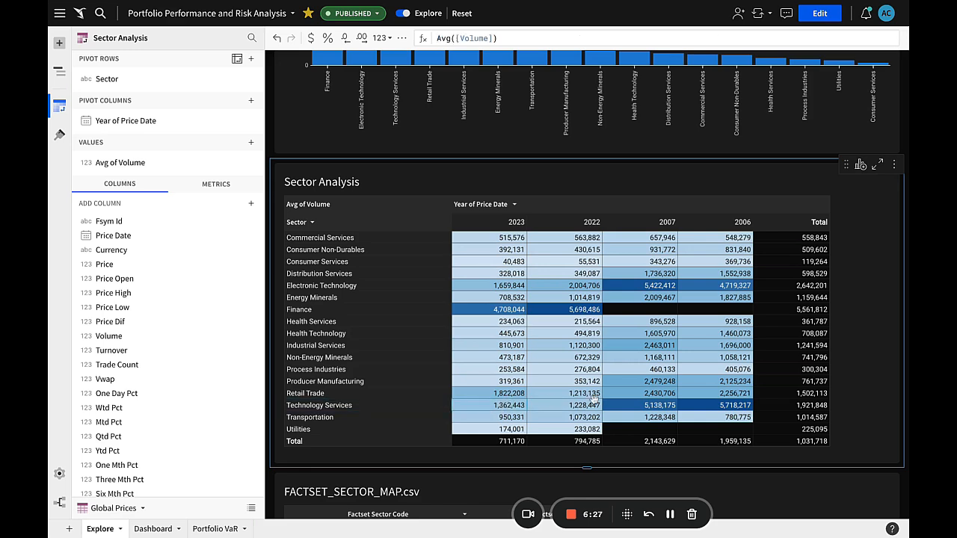
{"action": "left_click", "coordinate": [401, 408]}
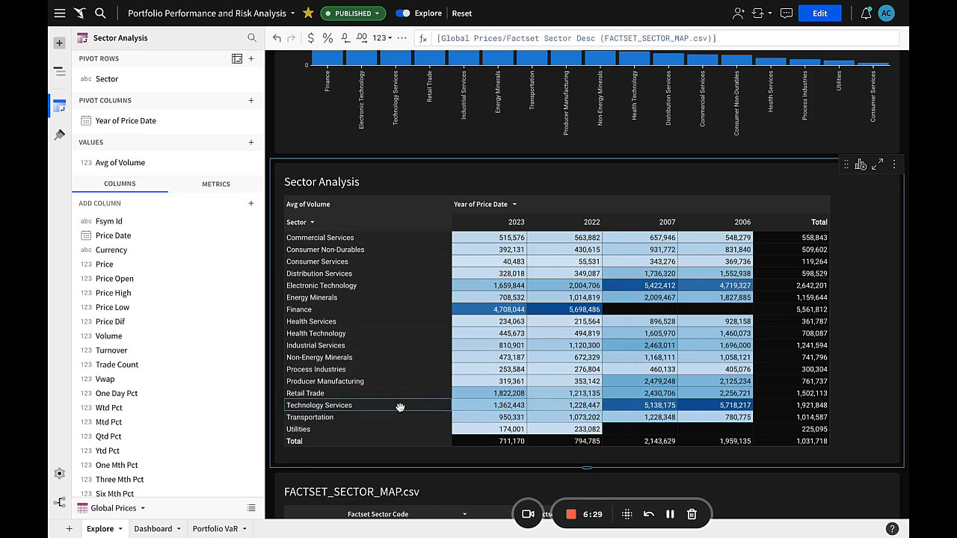
{"action": "right_click", "coordinate": [401, 408]}
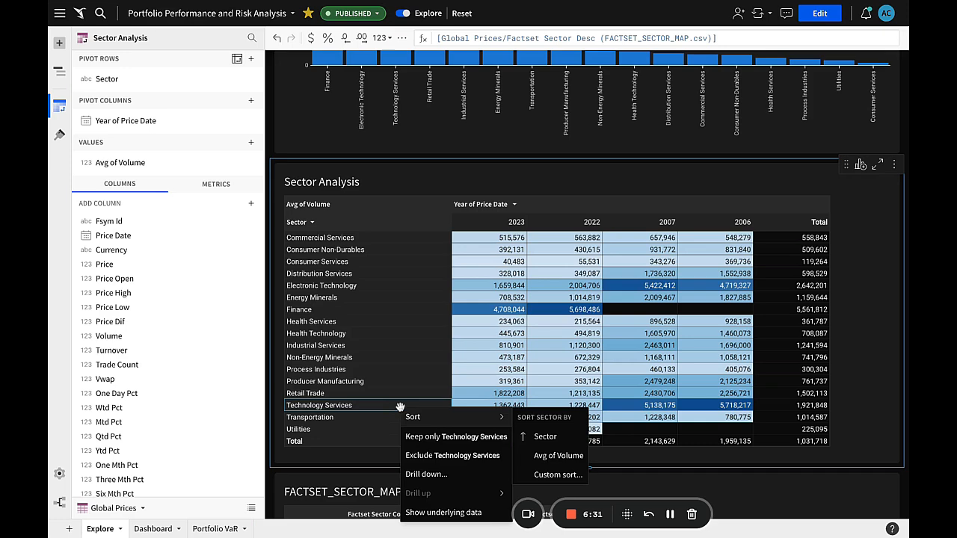
{"action": "left_click", "coordinate": [438, 479]}
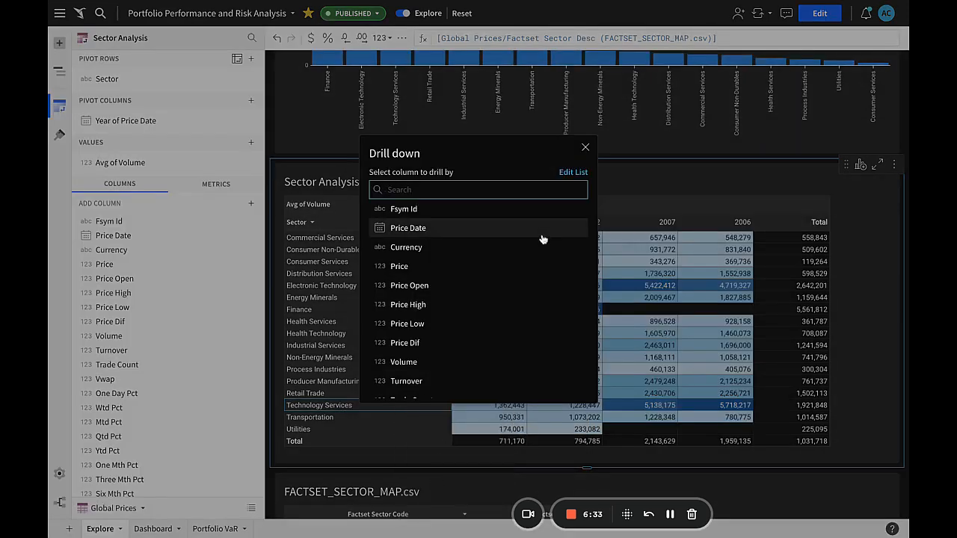
{"action": "scroll", "coordinate": [540, 321], "scroll_direction": "down", "scroll_amount": 10}
{"action": "scroll", "coordinate": [540, 320], "scroll_direction": "down", "scroll_amount": 5}
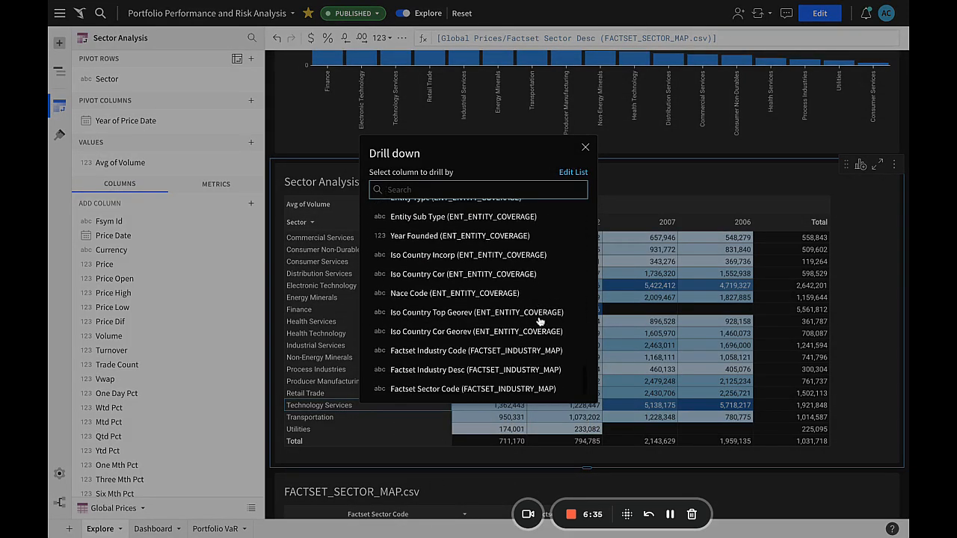
{"action": "scroll", "coordinate": [540, 321], "scroll_direction": "up", "scroll_amount": 15}
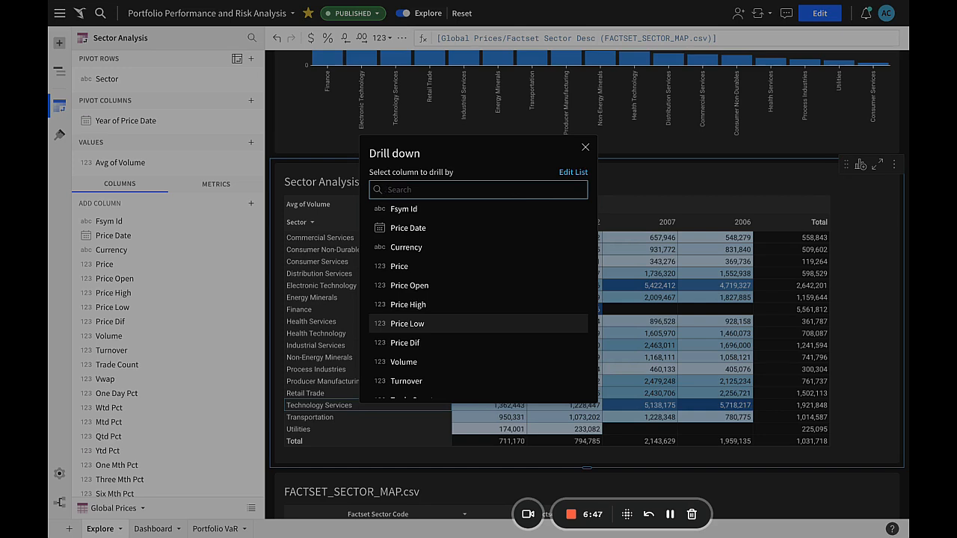
{"action": "type", "text": "indus"}
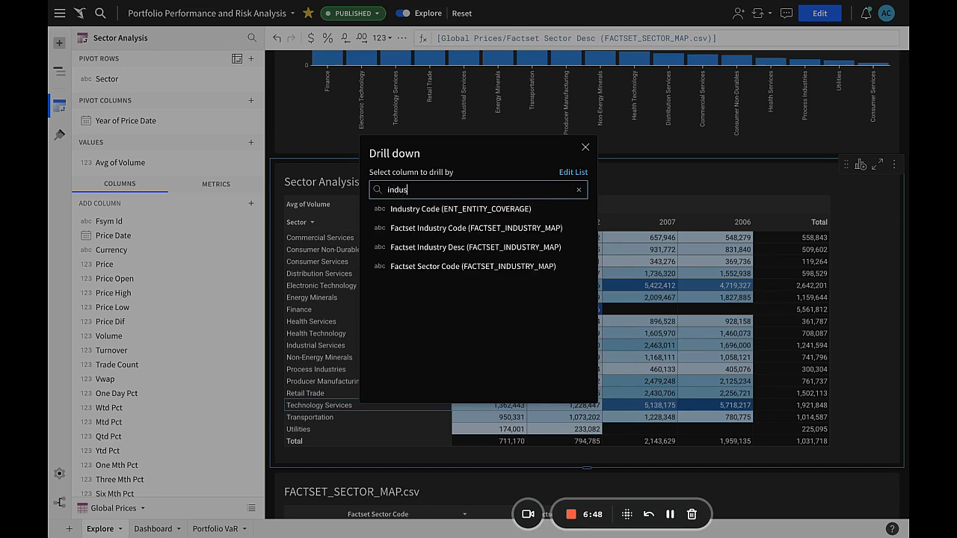
{"action": "left_click", "coordinate": [478, 248]}
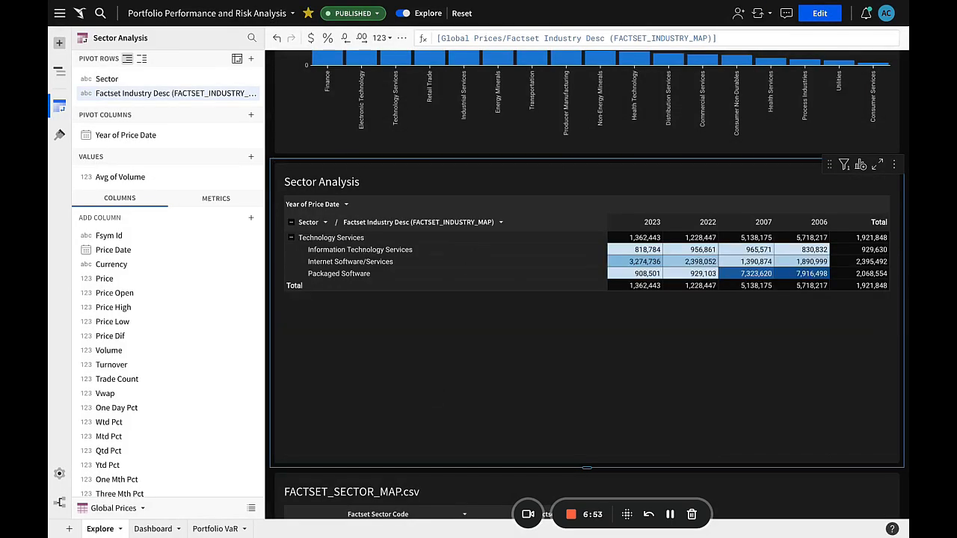
Step: View the underlying data behind the 2007 Packaged Software value, and return to the page layout
{"action": "right_click", "coordinate": [753, 276]}
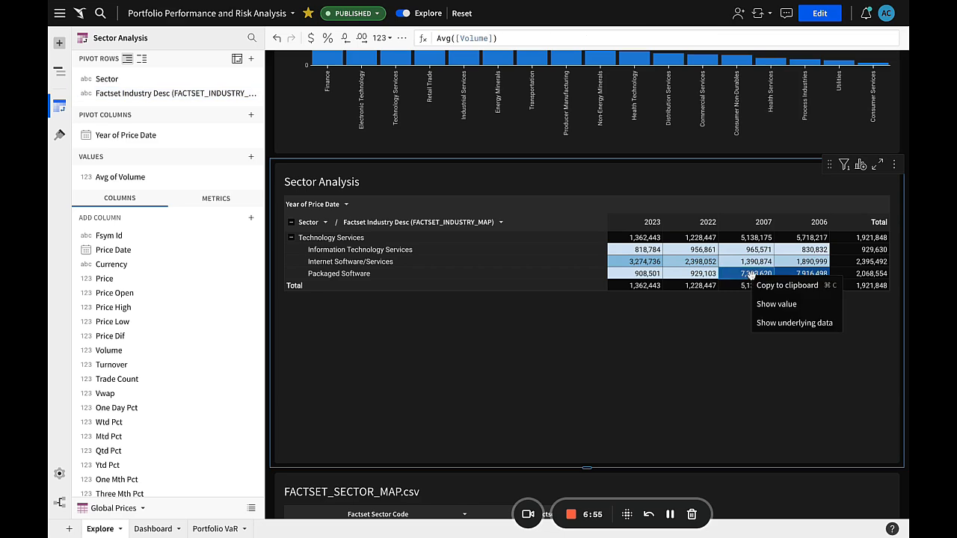
{"action": "left_click", "coordinate": [787, 323]}
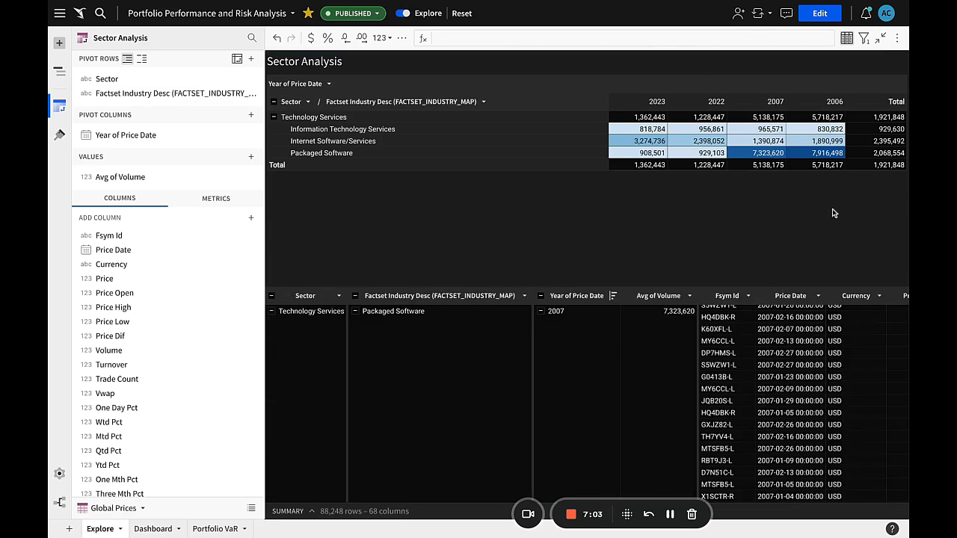
{"action": "left_click", "coordinate": [879, 37]}
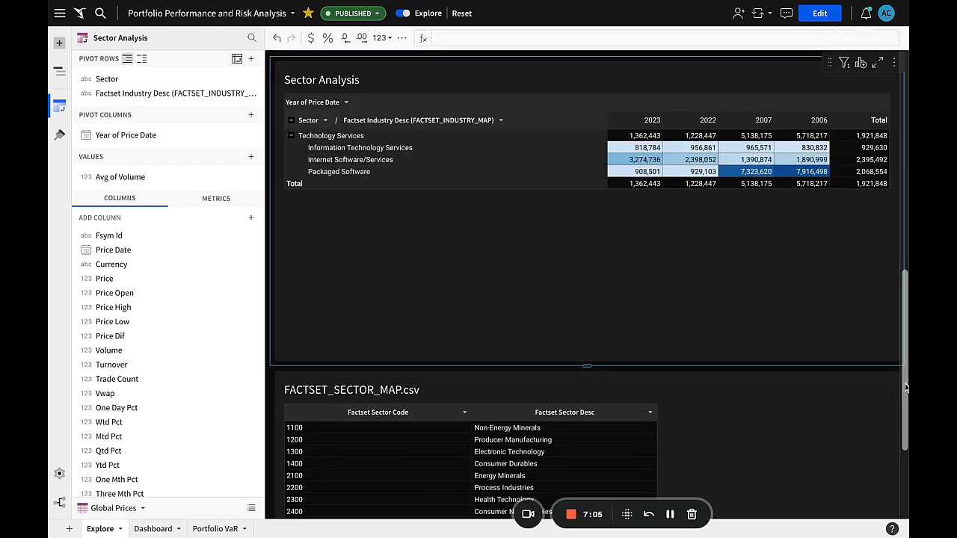
Step: Switch to the Dashboard page and turn off Explore mode
{"action": "scroll", "coordinate": [867, 259], "scroll_direction": "up", "scroll_amount": 3}
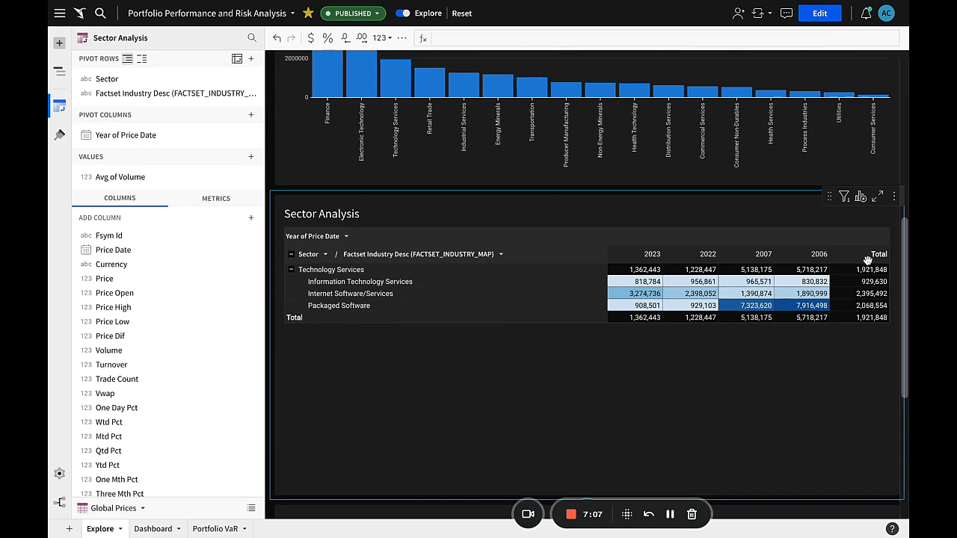
{"action": "scroll", "coordinate": [866, 260], "scroll_direction": "up", "scroll_amount": 3}
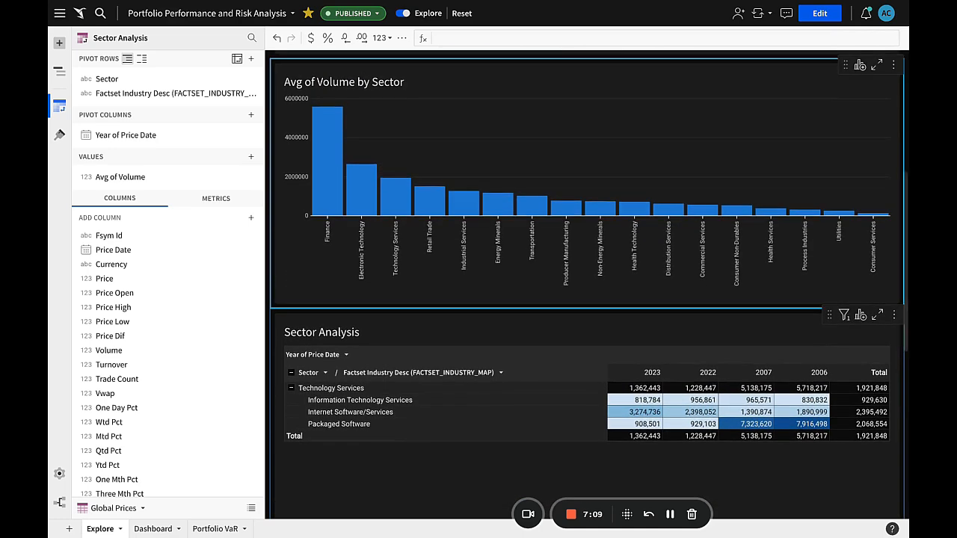
{"action": "left_click", "coordinate": [153, 529]}
{"action": "left_click", "coordinate": [404, 13]}
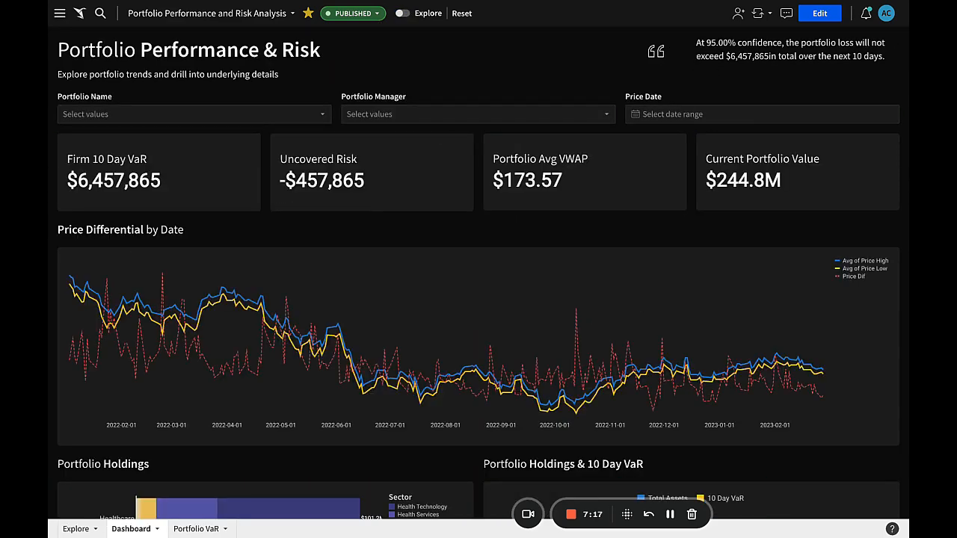
Step: Drill down on the Health Technology segment of the Healthcare bar in Portfolio Holdings by Industry
{"action": "scroll", "coordinate": [478, 273], "scroll_direction": "down", "scroll_amount": 3}
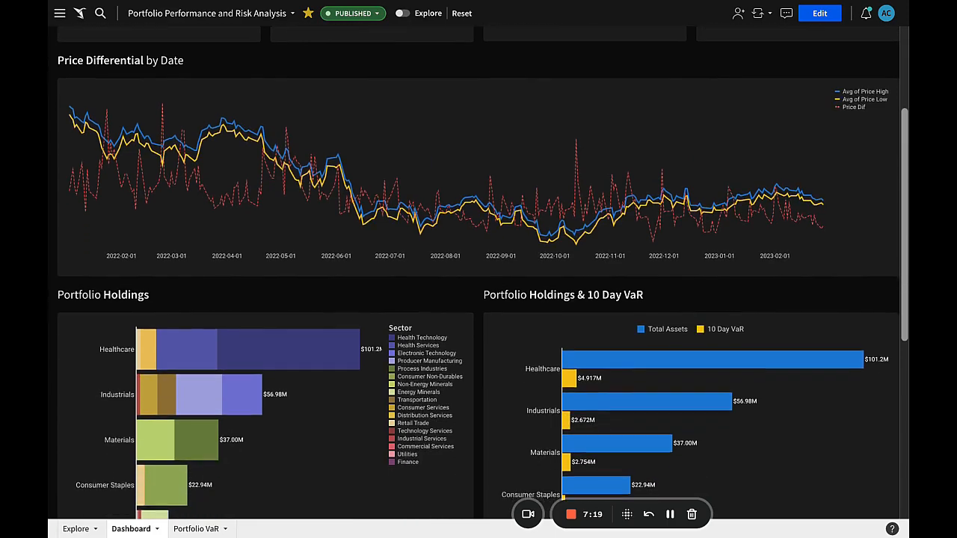
{"action": "scroll", "coordinate": [479, 273], "scroll_direction": "down", "scroll_amount": 3}
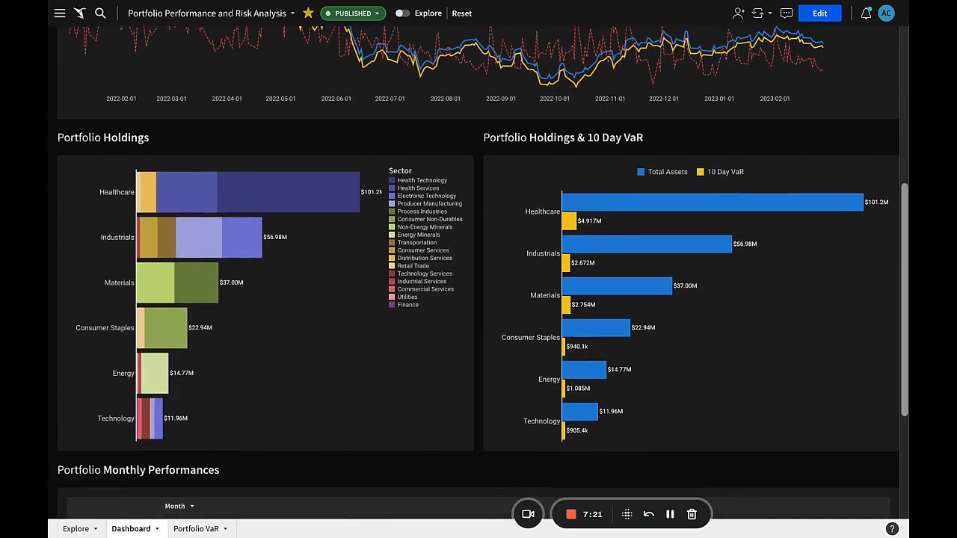
{"action": "scroll", "coordinate": [478, 273], "scroll_direction": "down", "scroll_amount": 1}
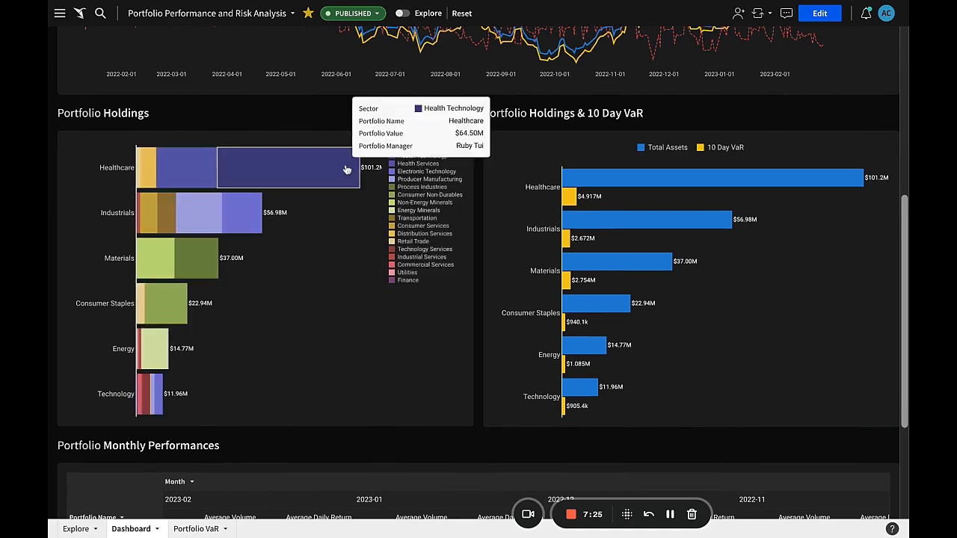
{"action": "right_click", "coordinate": [312, 163]}
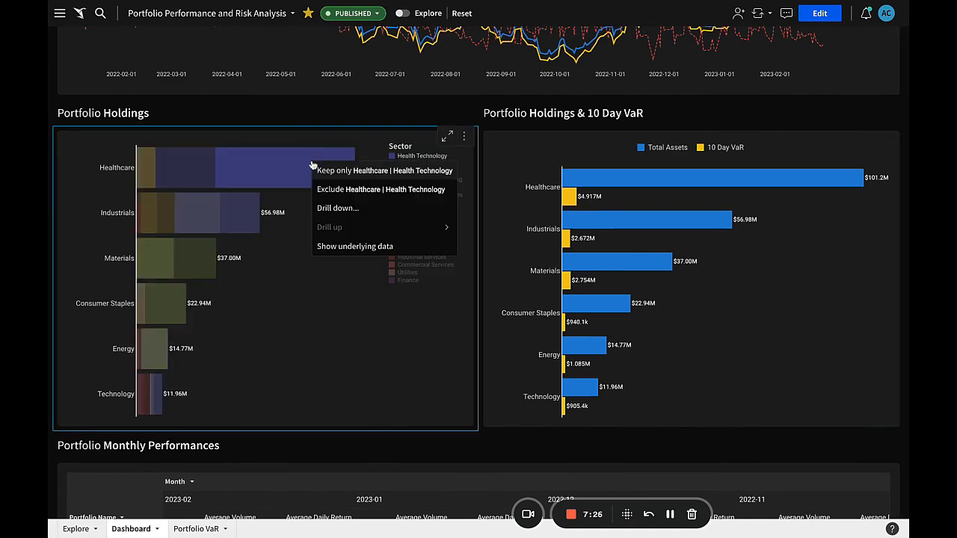
{"action": "left_click", "coordinate": [340, 209]}
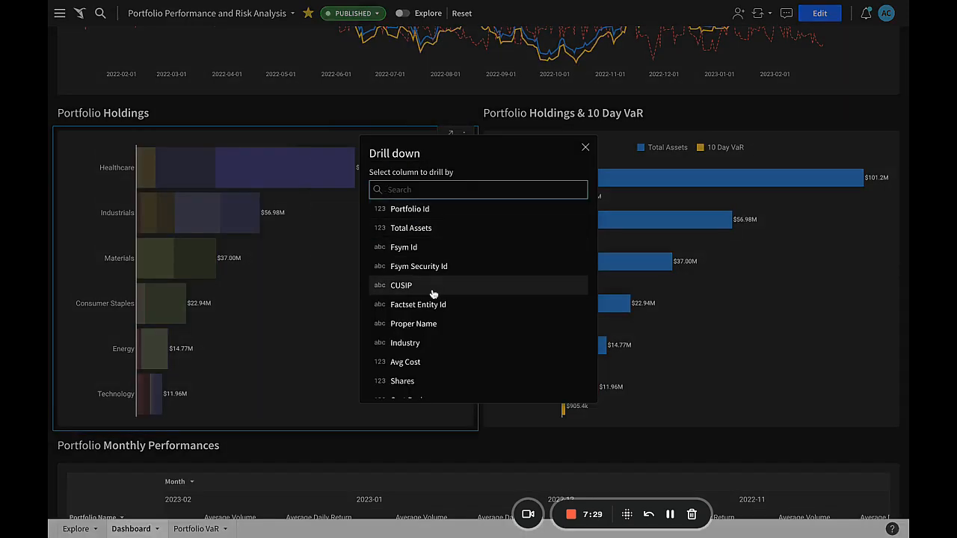
{"action": "left_click", "coordinate": [426, 345]}
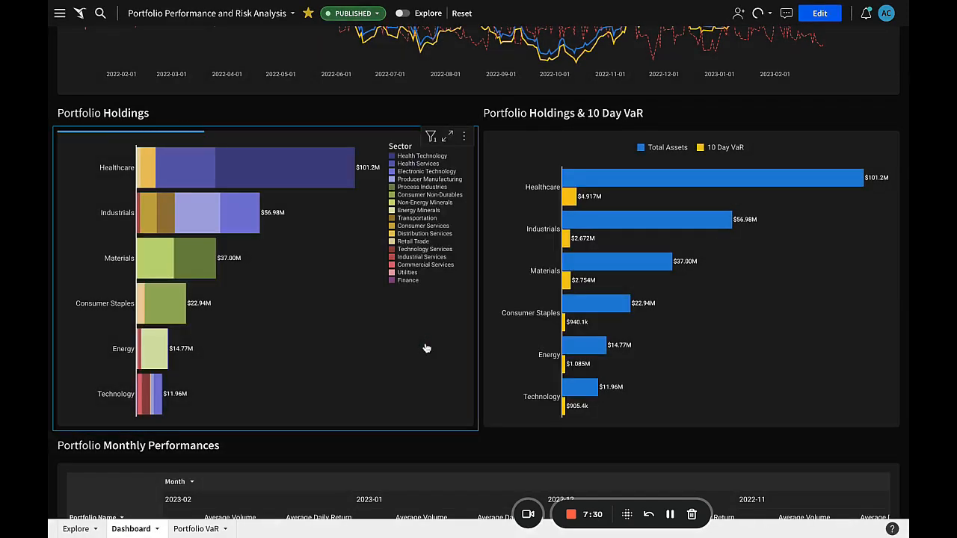
Step: Drill down on the Medical Specialties bar in Portfolio Holdings by CUSIP
{"action": "right_click", "coordinate": [364, 166]}
{"action": "left_click", "coordinate": [405, 212]}
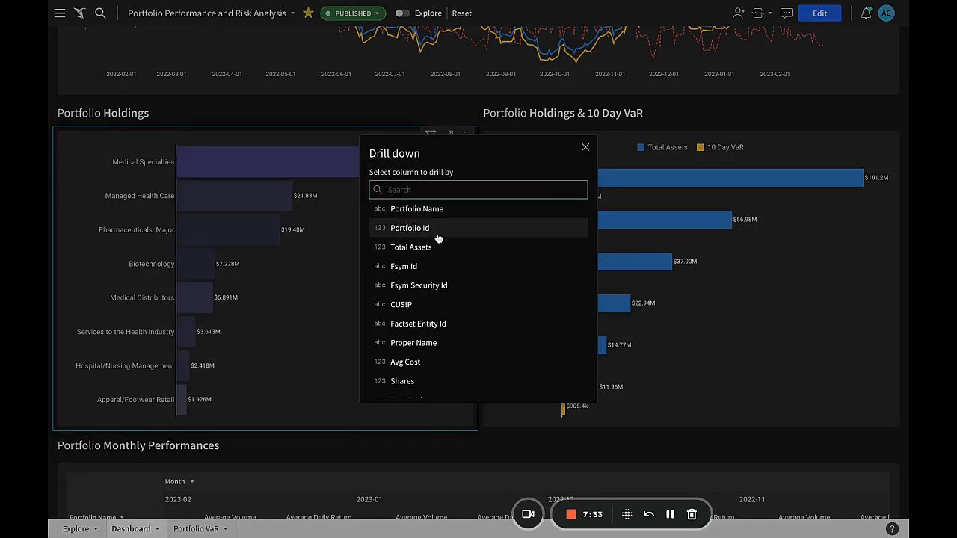
{"action": "left_click", "coordinate": [431, 308]}
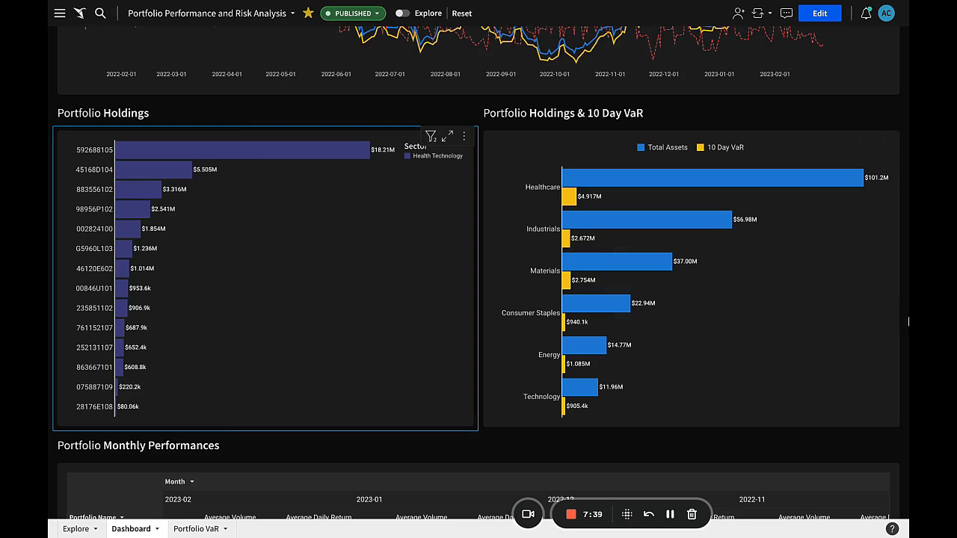
Step: Drill down on Energy in the Portfolio Monthly Performances table by Sector
{"action": "scroll", "coordinate": [908, 322], "scroll_direction": "down", "scroll_amount": 3}
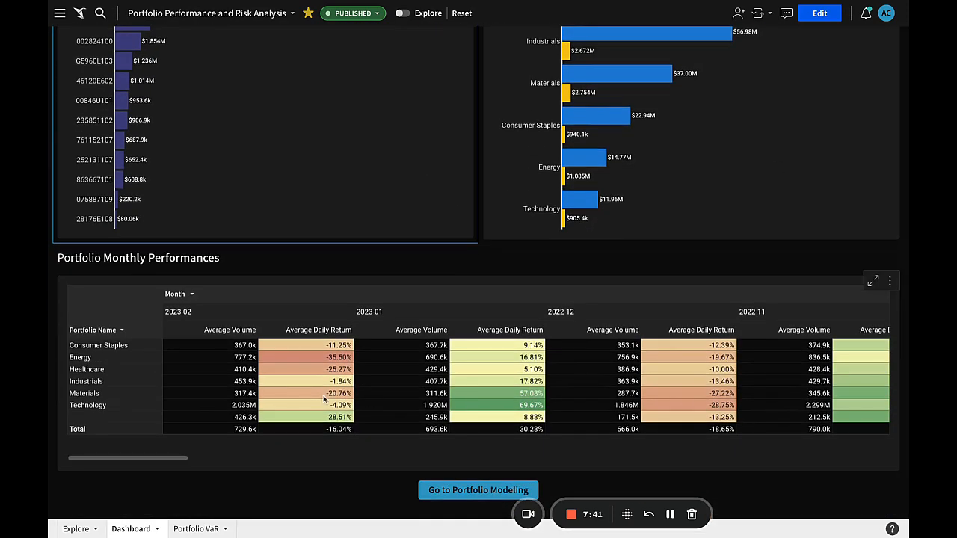
{"action": "right_click", "coordinate": [128, 361]}
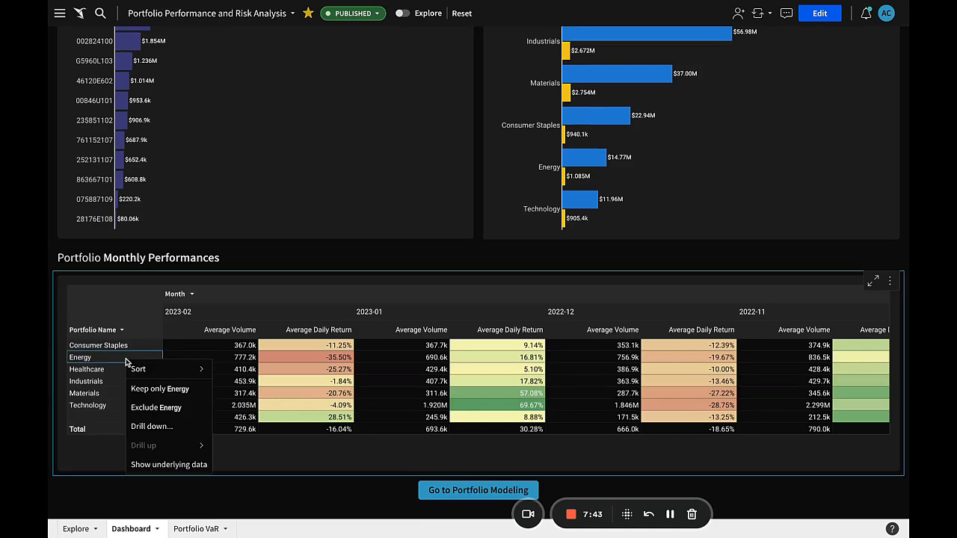
{"action": "left_click", "coordinate": [171, 432]}
{"action": "left_click", "coordinate": [420, 249]}
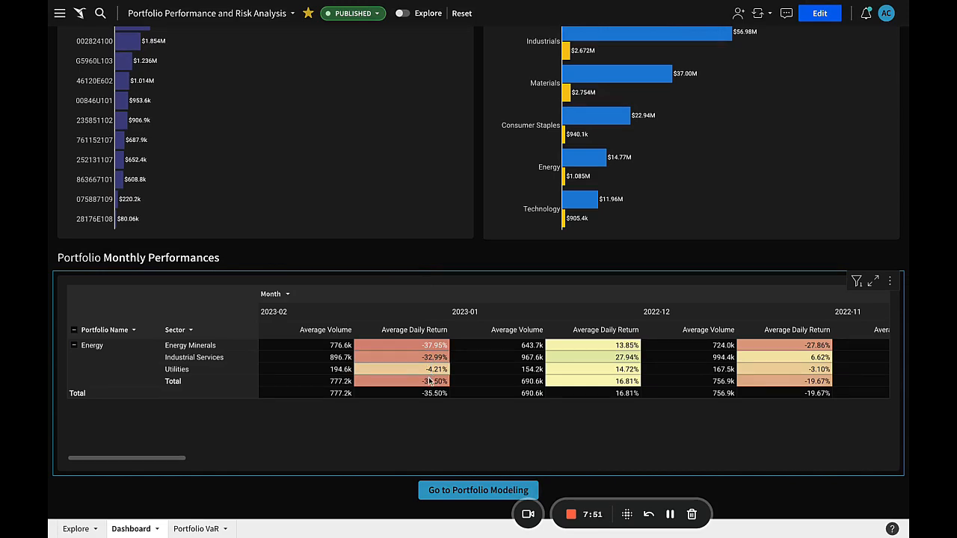
Step: In Explore mode, add Price High with a Max aggregate to the Portfolio Monthly Performances values, and turn Explore mode off
{"action": "left_click", "coordinate": [402, 13]}
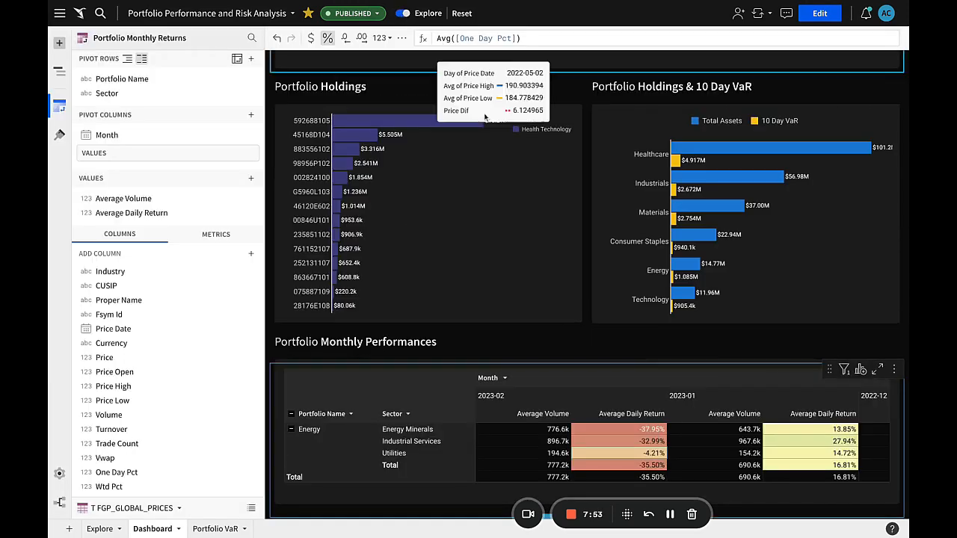
{"action": "scroll", "coordinate": [908, 400], "scroll_direction": "down", "scroll_amount": 1}
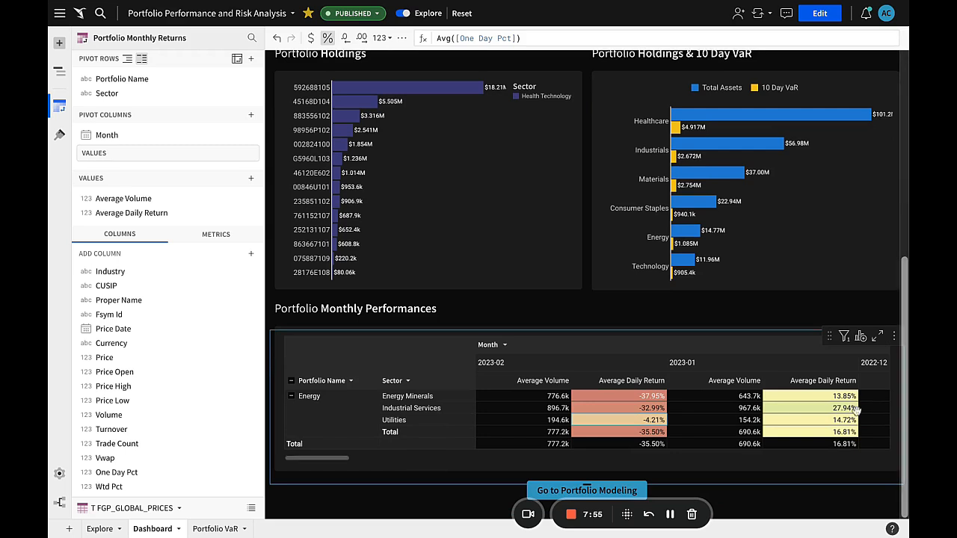
{"action": "left_click", "coordinate": [136, 385]}
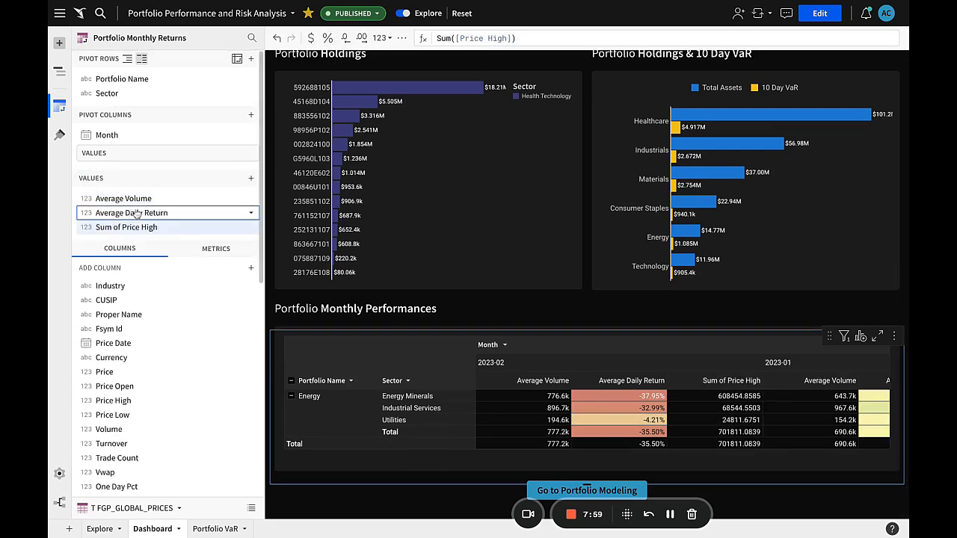
{"action": "left_click", "coordinate": [249, 229]}
{"action": "mouse_move", "coordinate": [313, 417]}
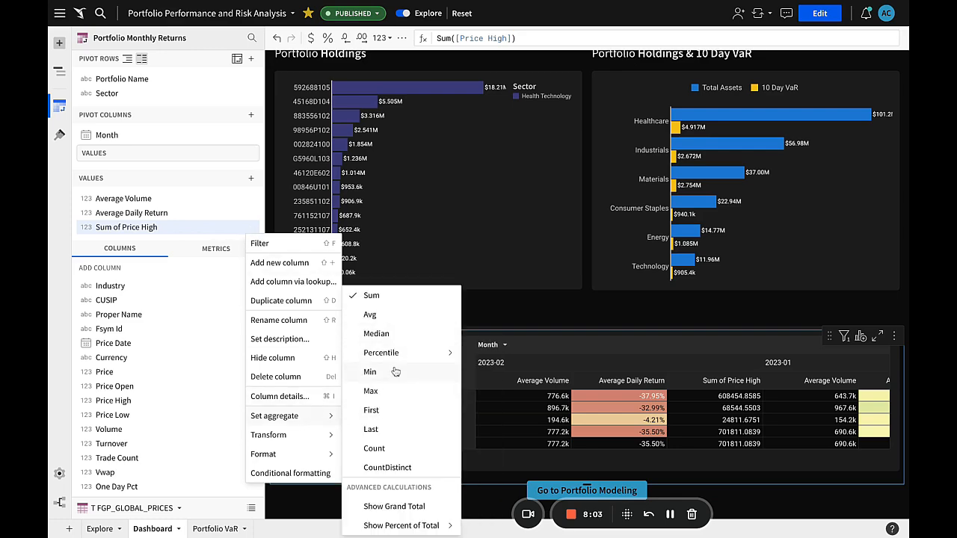
{"action": "left_click", "coordinate": [390, 393]}
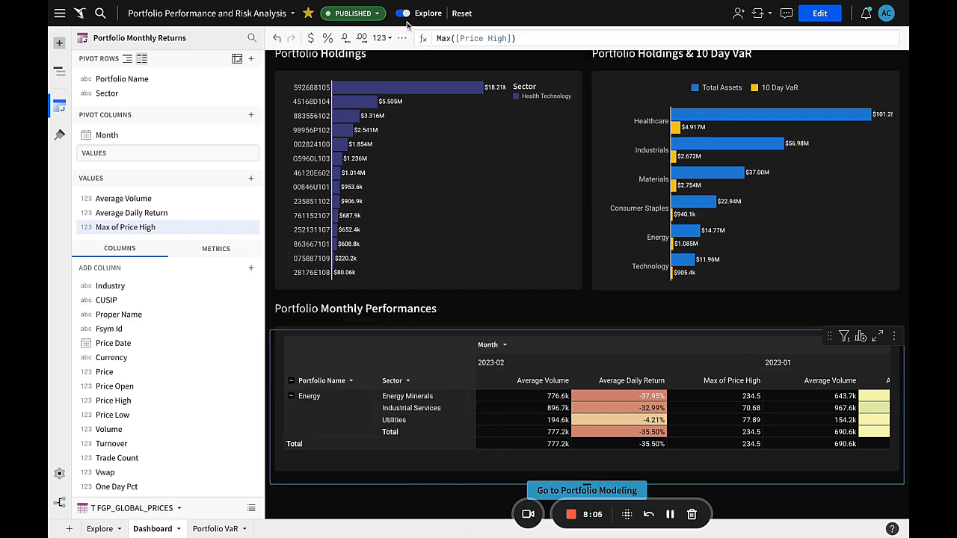
{"action": "left_click", "coordinate": [404, 13]}
{"action": "scroll", "coordinate": [907, 331], "scroll_direction": "down", "scroll_amount": 3}
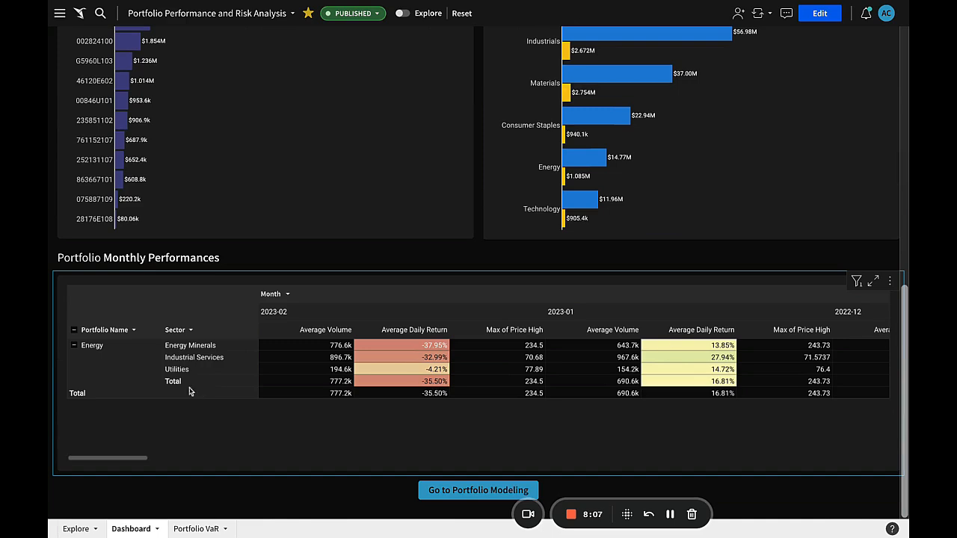
{"action": "left_click", "coordinate": [136, 356]}
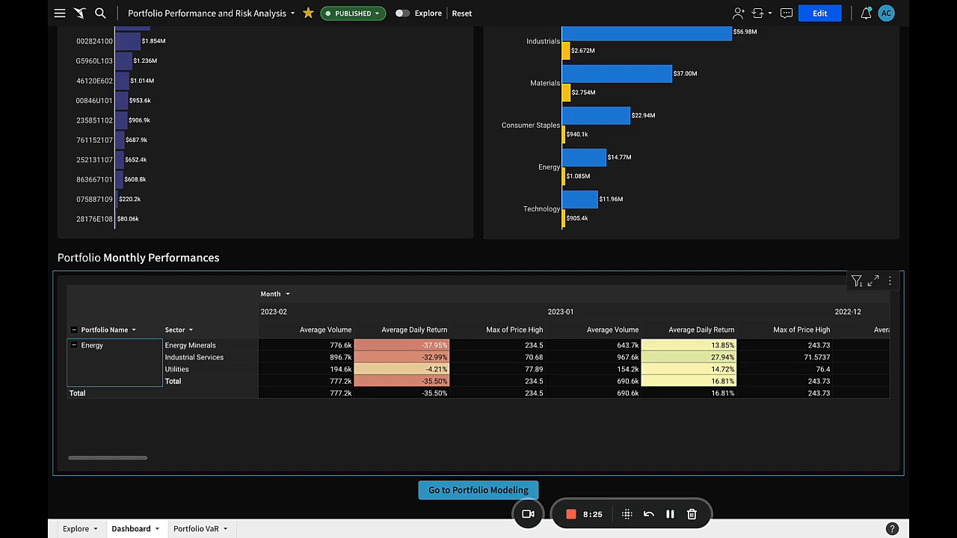
Step: Switch to the Portfolio VaR page and filter Portfolio Name to Energy
{"action": "left_click", "coordinate": [193, 529]}
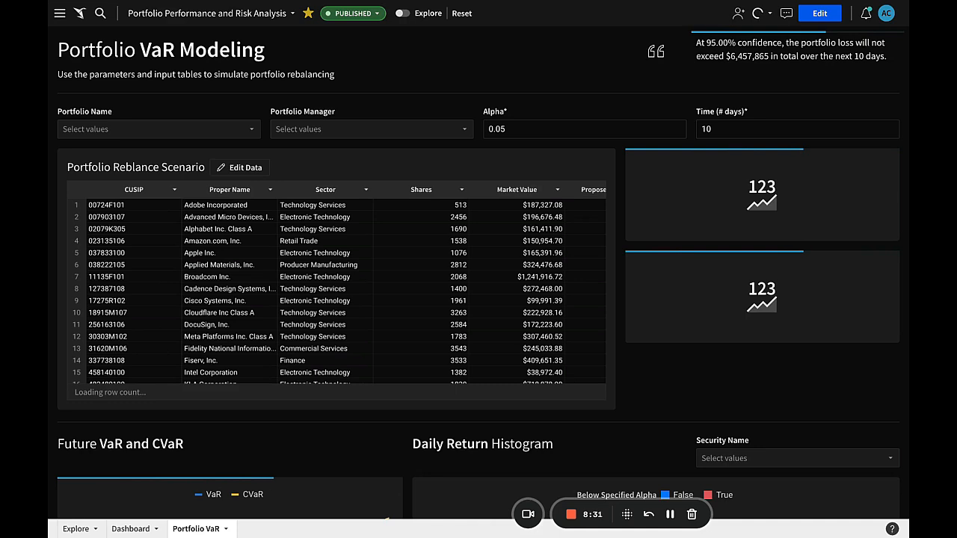
{"action": "left_click", "coordinate": [107, 129]}
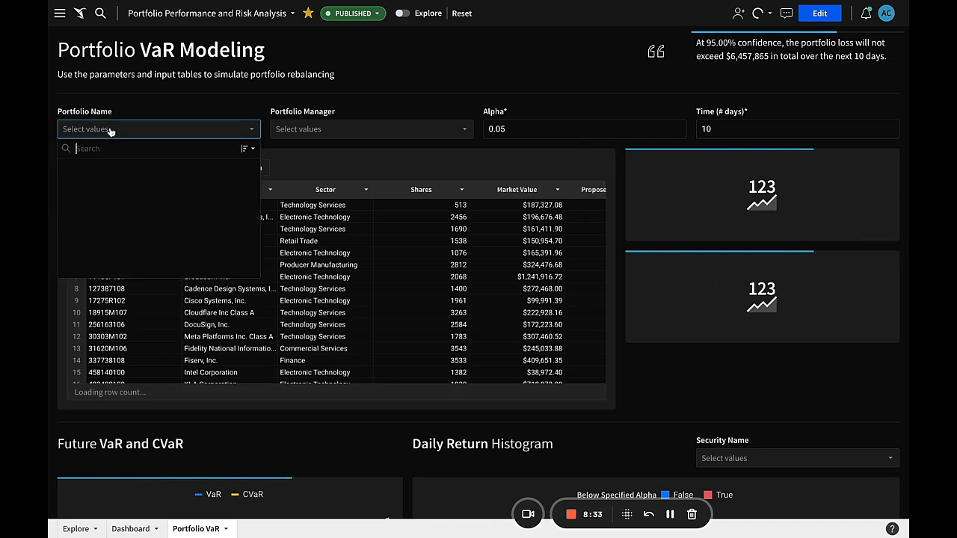
{"action": "left_click", "coordinate": [93, 201]}
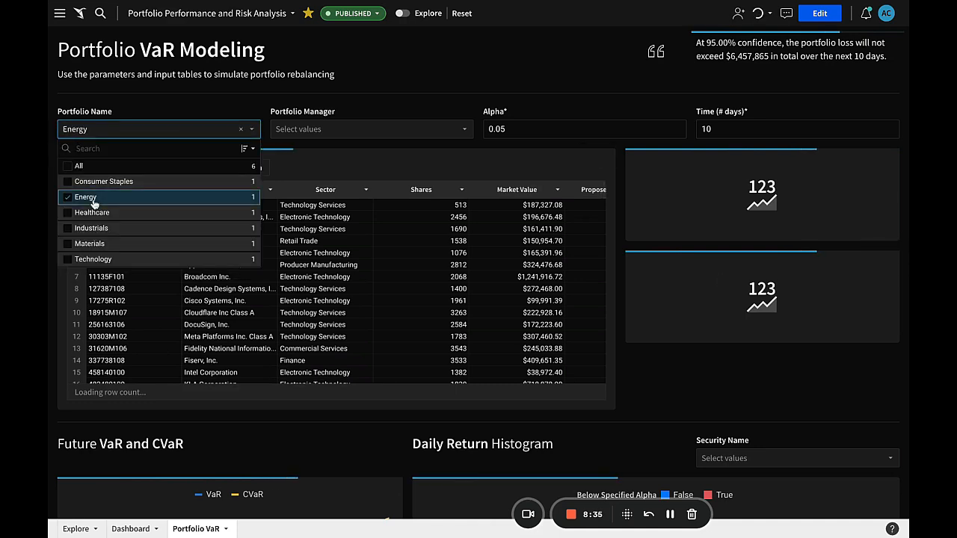
{"action": "left_click", "coordinate": [446, 97]}
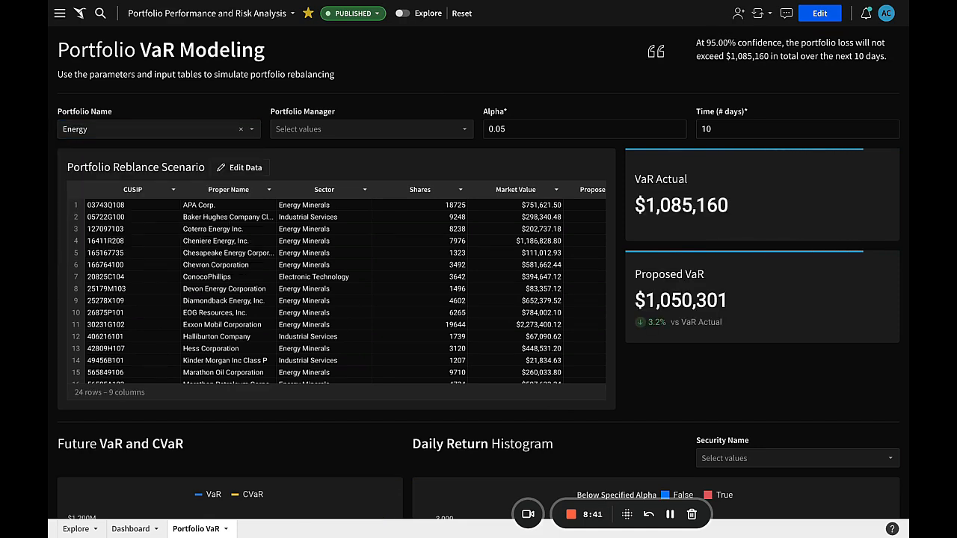
Step: Set the VaR model's Time (# days) parameter to 360
{"action": "left_click", "coordinate": [551, 128]}
{"action": "left_click", "coordinate": [738, 128]}
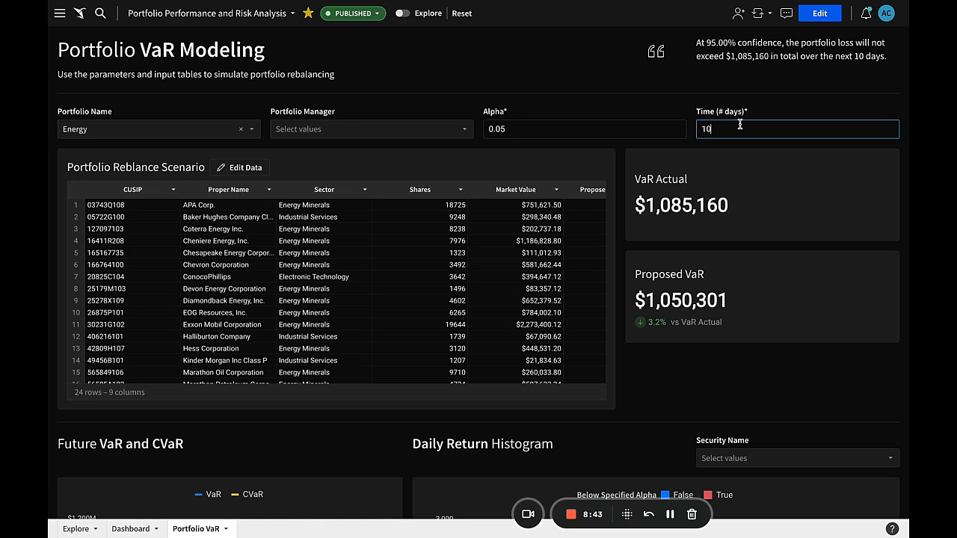
{"action": "double_click", "coordinate": [738, 129]}
{"action": "type", "text": "360"}
{"action": "key", "text": "Return"}
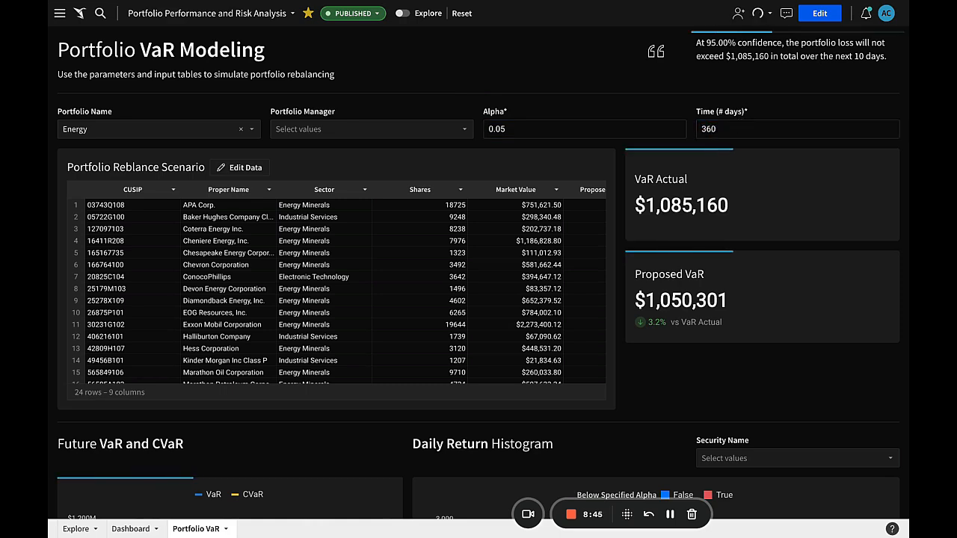
Step: Return the Time (# days) parameter to 10 and look over the Future VaR and CVaR chart and Daily Return Histogram
{"action": "double_click", "coordinate": [742, 129]}
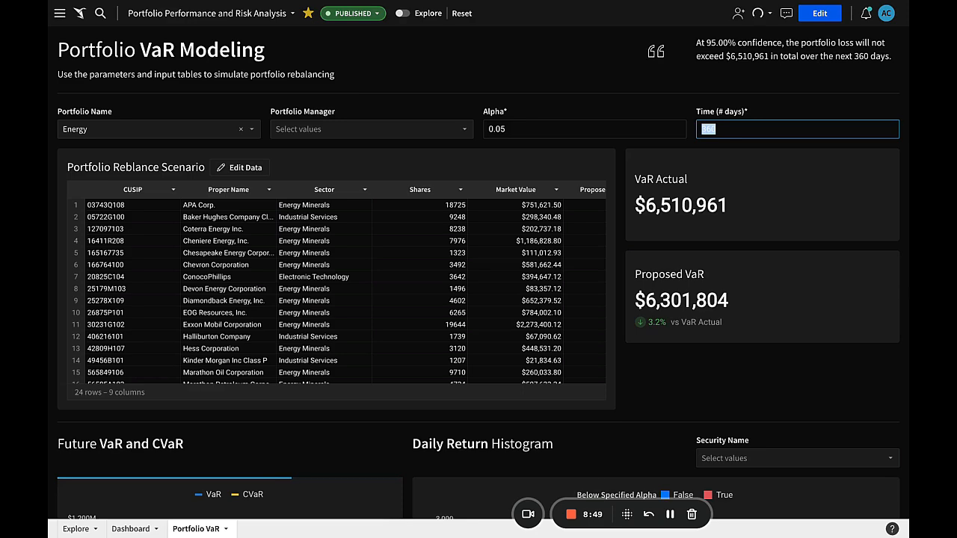
{"action": "type", "text": "10"}
{"action": "key", "text": "Return"}
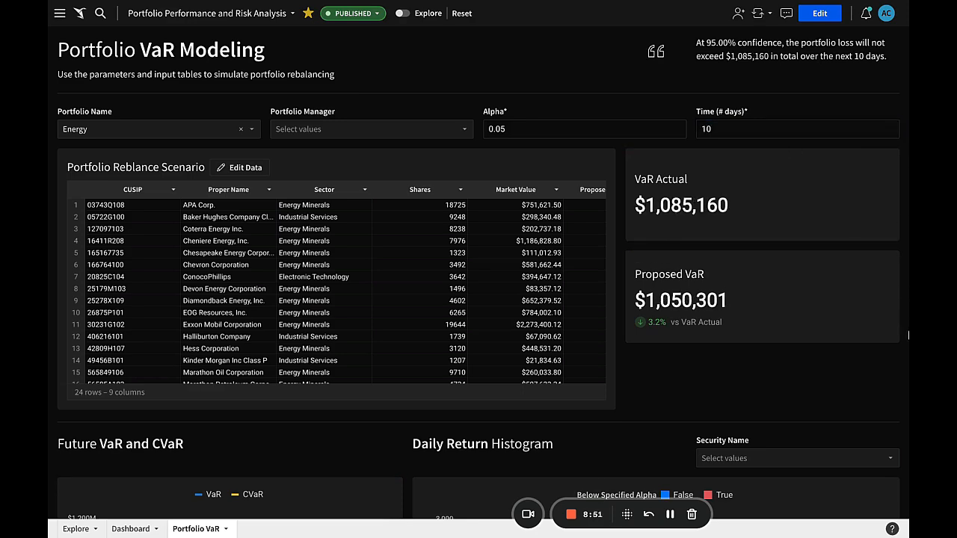
{"action": "scroll", "coordinate": [907, 335], "scroll_direction": "down", "scroll_amount": 3}
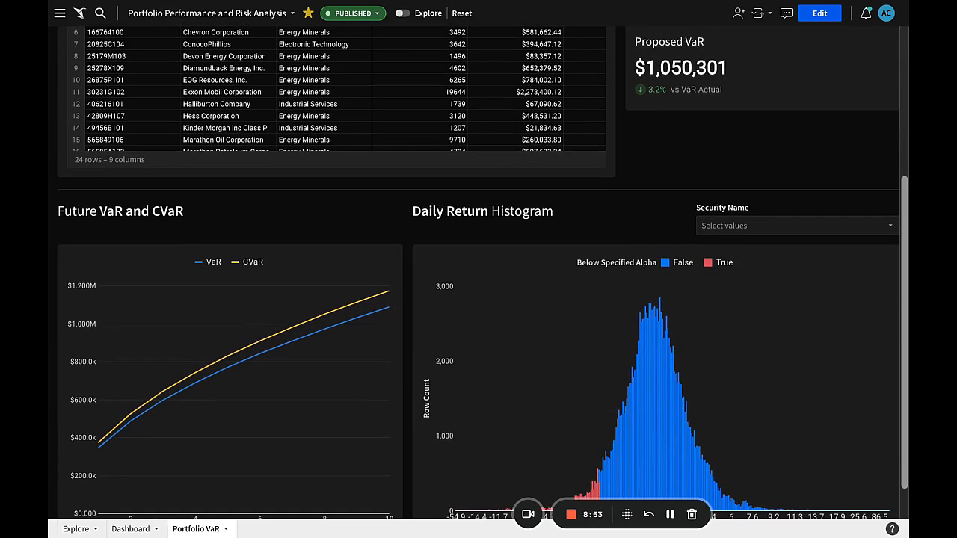
{"action": "scroll", "coordinate": [907, 336], "scroll_direction": "up", "scroll_amount": 2}
{"action": "scroll", "coordinate": [907, 335], "scroll_direction": "up", "scroll_amount": 1}
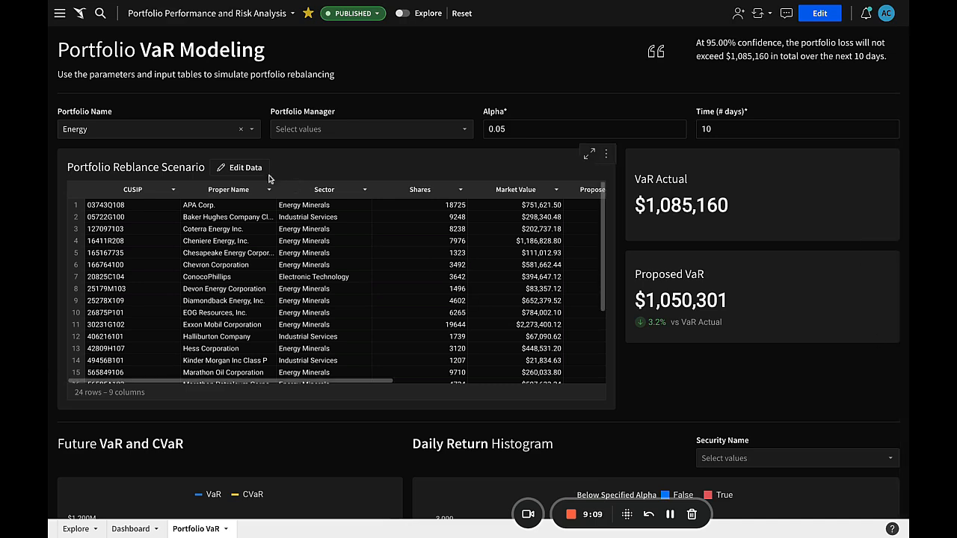
Step: Start editing the Portfolio Reblance Scenario data and examine its holdings across the CUSIP to Market Value columns
{"action": "left_click", "coordinate": [245, 169]}
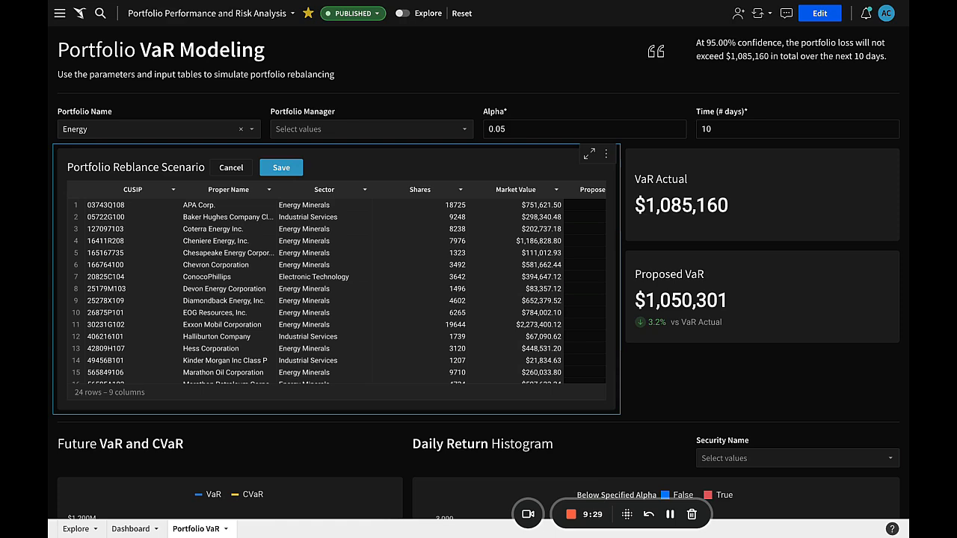
{"action": "left_click_drag", "start_coordinate": [139, 196], "coordinate": [514, 196]}
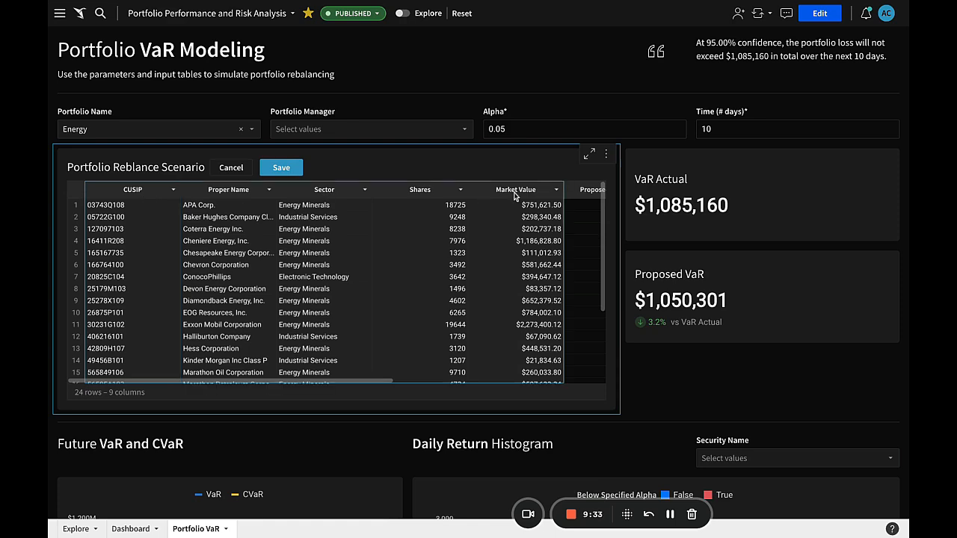
{"action": "left_click", "coordinate": [326, 265]}
{"action": "left_click", "coordinate": [203, 300]}
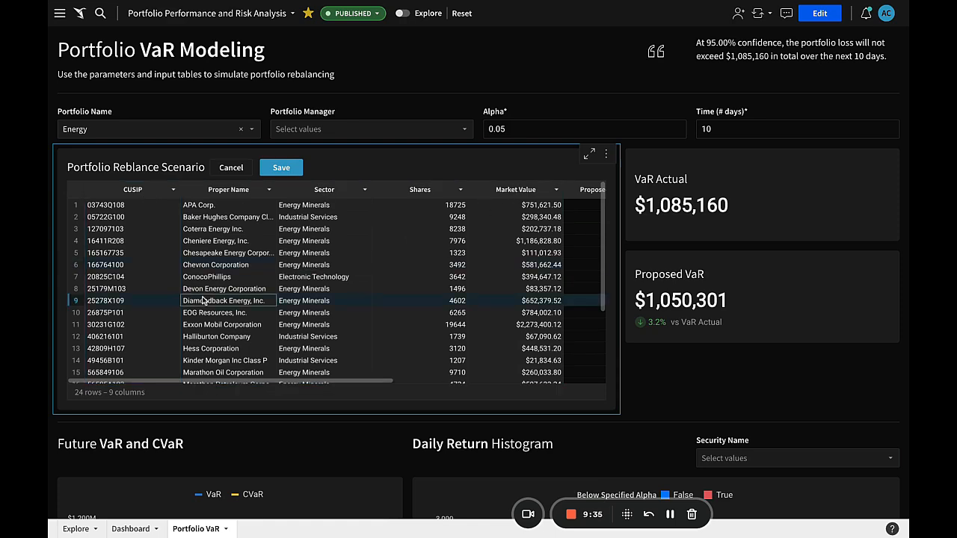
{"action": "left_click", "coordinate": [516, 302]}
{"action": "left_click", "coordinate": [476, 265]}
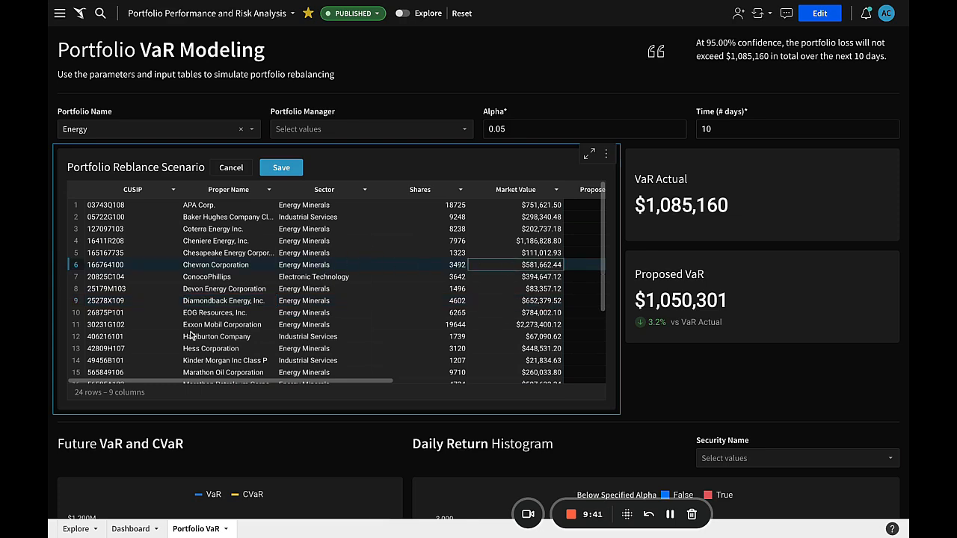
{"action": "left_click", "coordinate": [227, 337]}
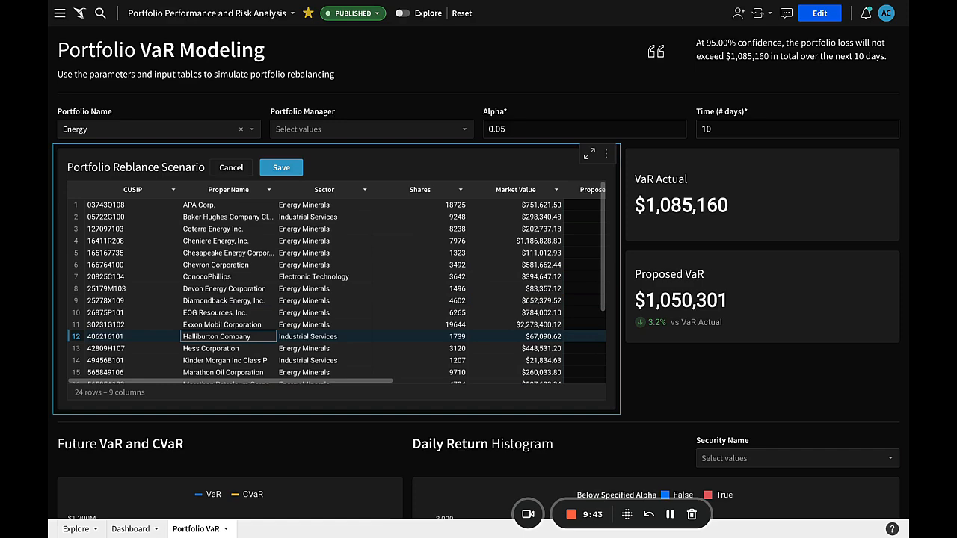
{"action": "left_click", "coordinate": [409, 300]}
Step: Widen the Proposed Market Value column to show its full heading, and examine the Comment and Last updated columns
{"action": "scroll", "coordinate": [408, 301], "scroll_direction": "right", "scroll_amount": 5}
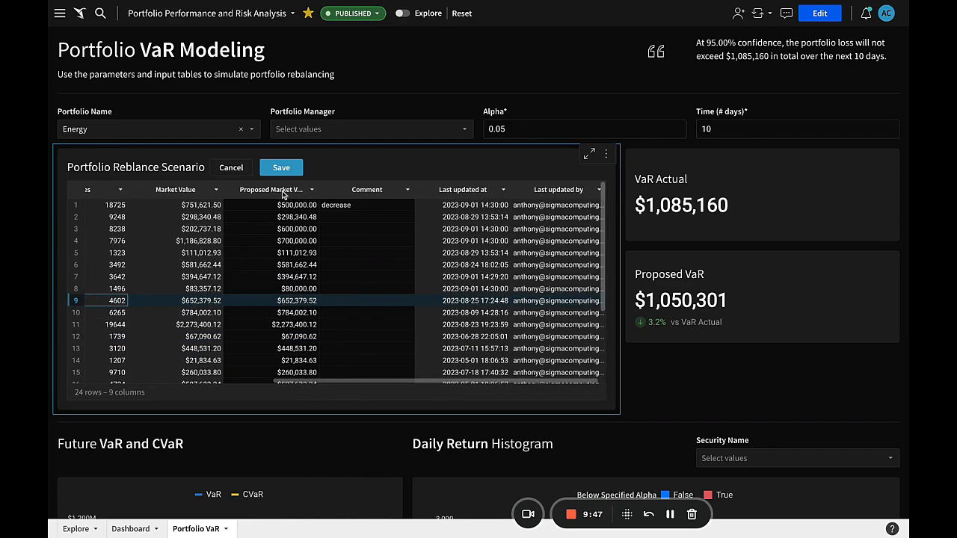
{"action": "left_click", "coordinate": [285, 193]}
{"action": "left_click", "coordinate": [336, 190]}
{"action": "left_click", "coordinate": [277, 191]}
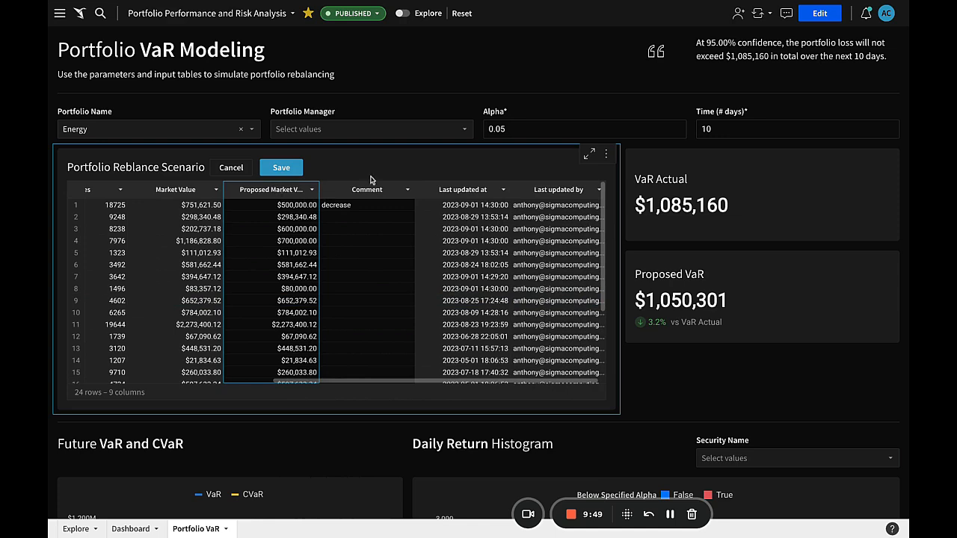
{"action": "left_click", "coordinate": [402, 187]}
{"action": "left_click", "coordinate": [299, 194]}
{"action": "left_click_drag", "start_coordinate": [319, 191], "coordinate": [349, 191]}
{"action": "left_click", "coordinate": [398, 192]}
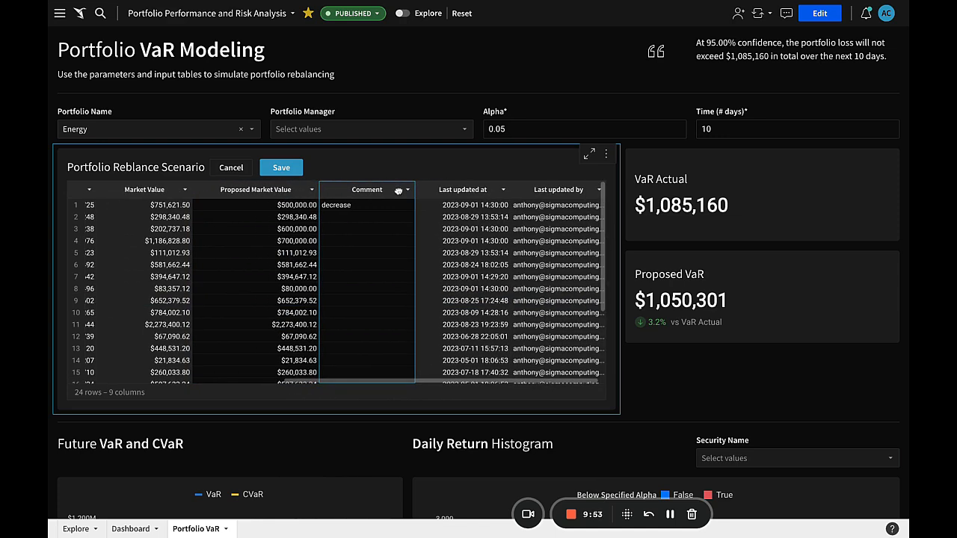
{"action": "left_click", "coordinate": [467, 191]}
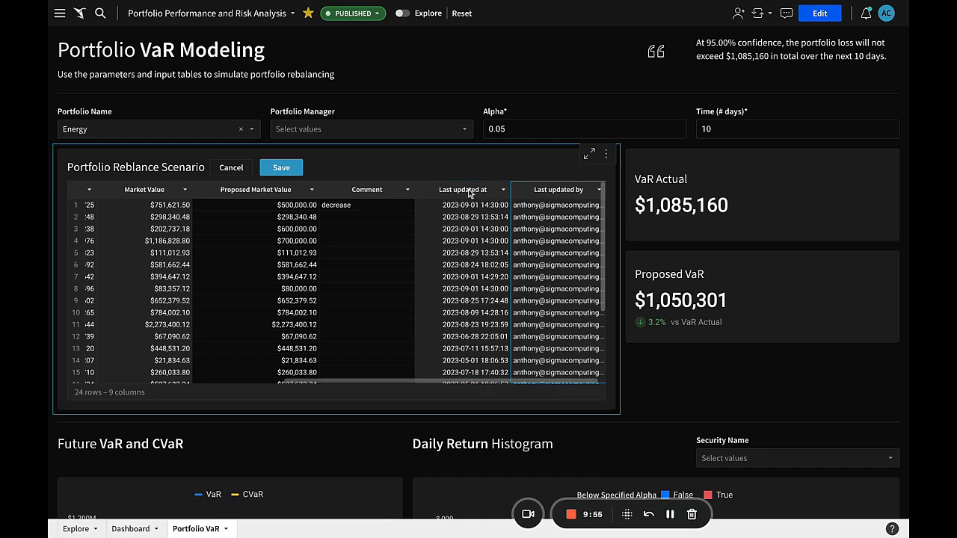
Step: Copy the Market Value figures of rows 1 to 15 into the Proposed Market Value column from row 1
{"action": "left_click", "coordinate": [171, 207]}
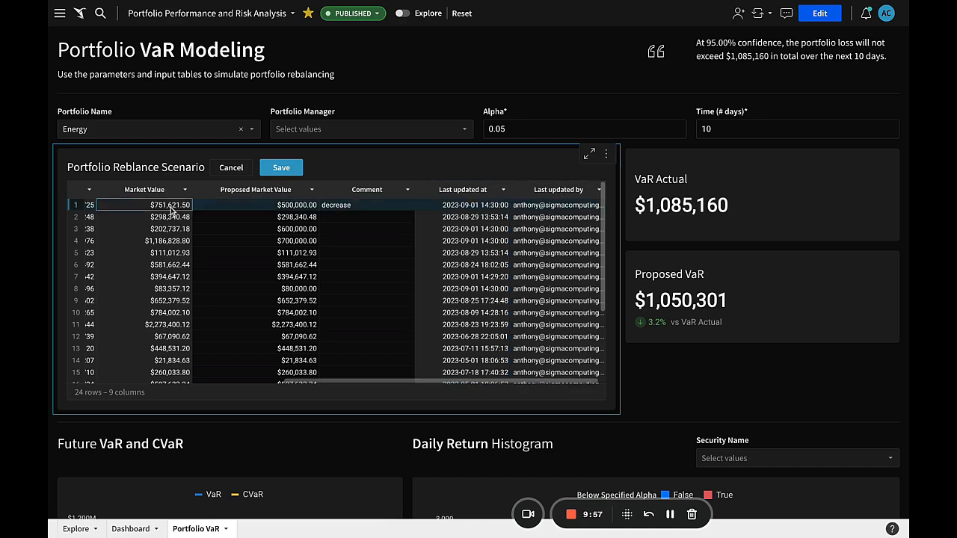
{"action": "left_click", "coordinate": [168, 373], "text": "shift"}
{"action": "key", "text": "ctrl+c"}
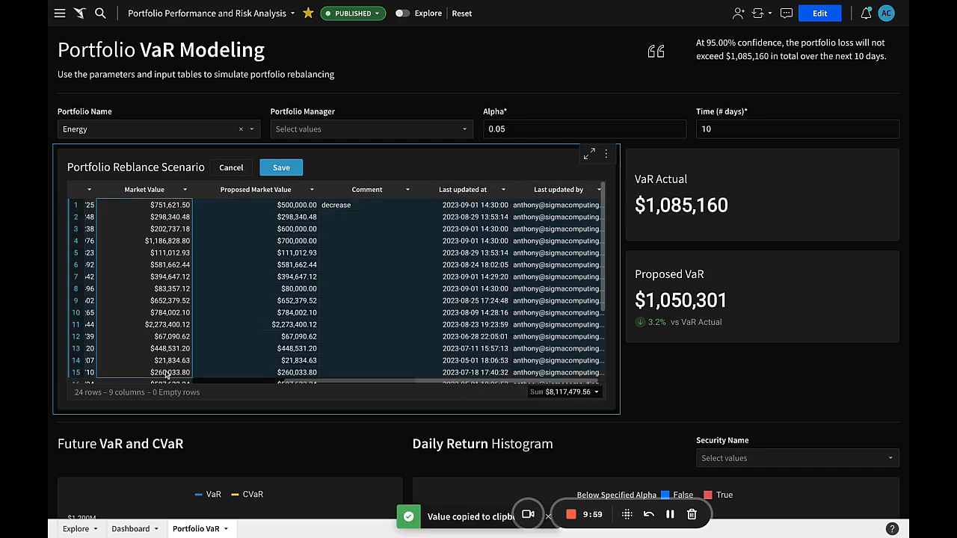
{"action": "left_click", "coordinate": [293, 204]}
{"action": "key", "text": "ctrl+v"}
Step: Clear the comment in the first row and save the rebalance scenario edits
{"action": "left_click", "coordinate": [345, 193]}
{"action": "left_click", "coordinate": [346, 207]}
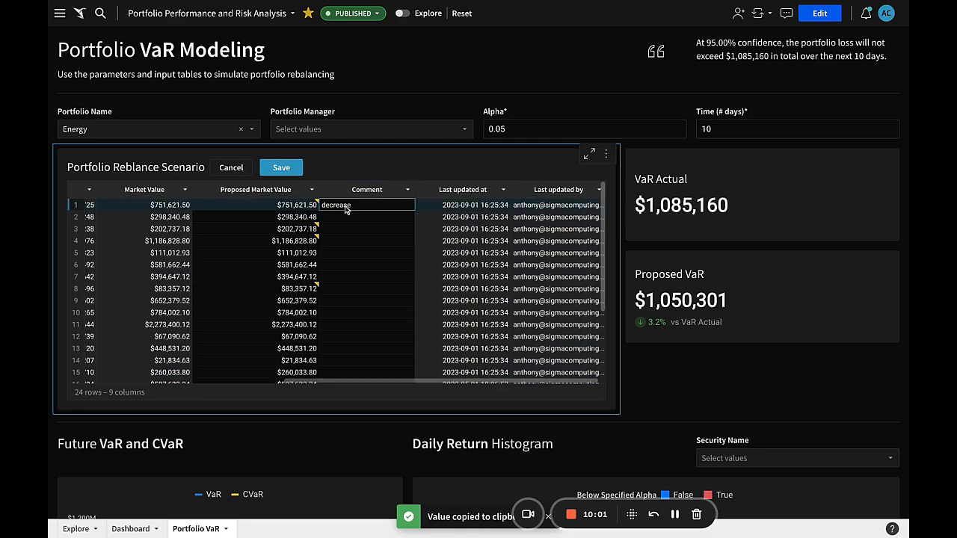
{"action": "key", "text": "Delete"}
{"action": "left_click", "coordinate": [277, 168]}
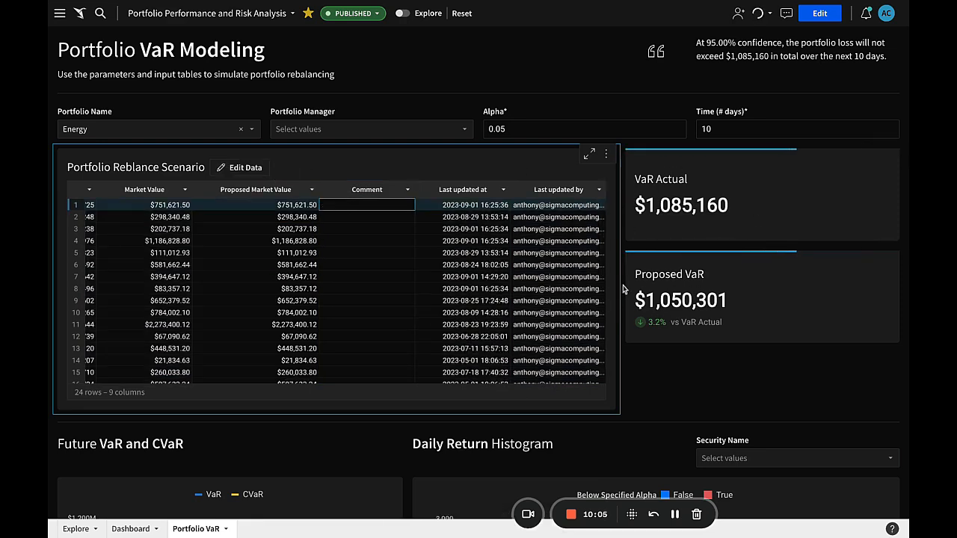
Step: Reopen the scenario for editing and set the first holding's Proposed Market Value to 500000
{"action": "left_click", "coordinate": [272, 209]}
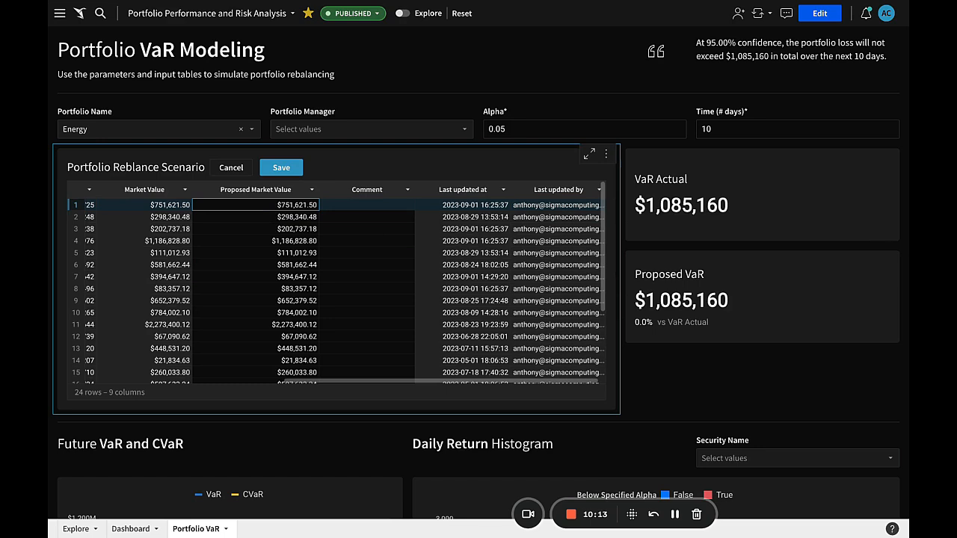
{"action": "key", "text": "Return"}
{"action": "key", "text": "super+a"}
{"action": "type", "text": "500,00"}
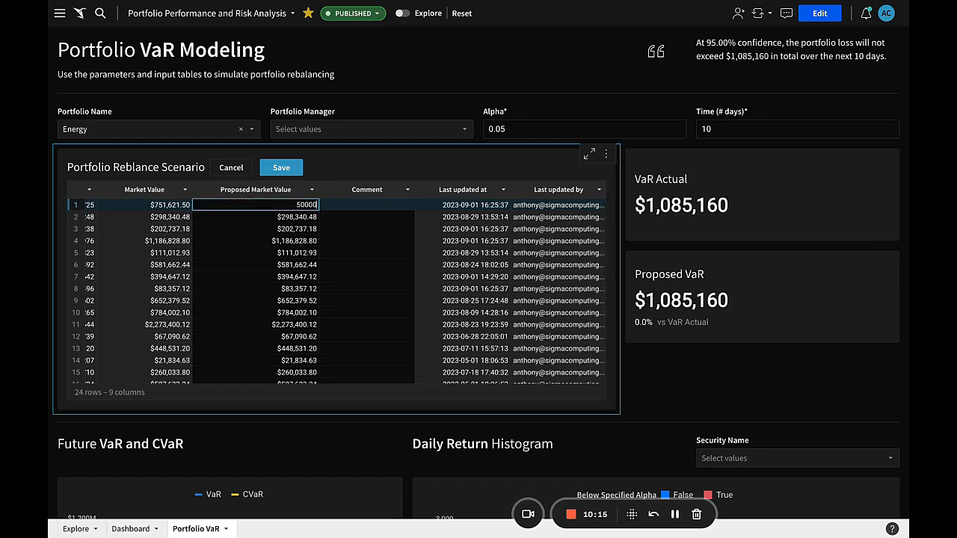
{"action": "type", "text": "0"}
{"action": "key", "text": "Return"}
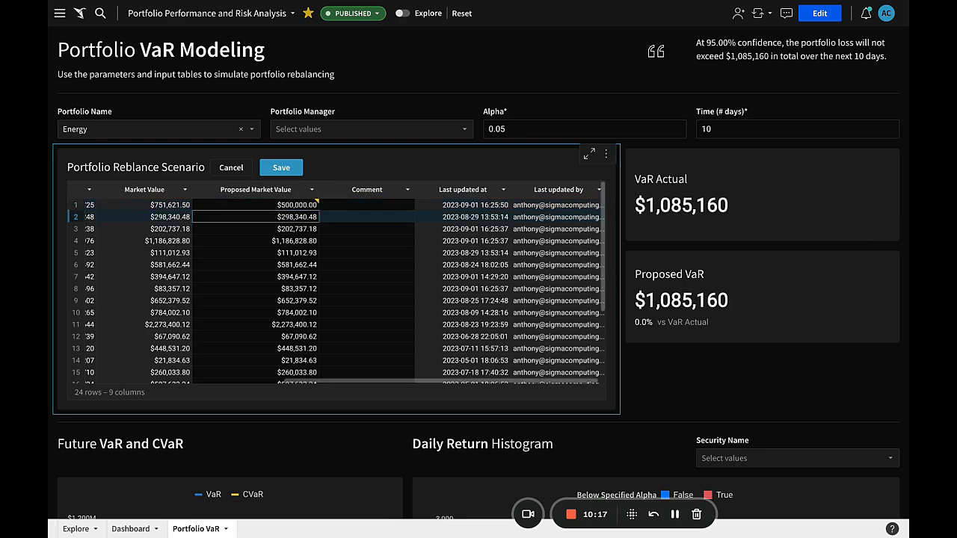
Step: Set the second holding's Proposed Market Value to 400000
{"action": "key", "text": "Return"}
{"action": "key", "text": "super+a"}
{"action": "type", "text": "400000"}
{"action": "key", "text": "Return"}
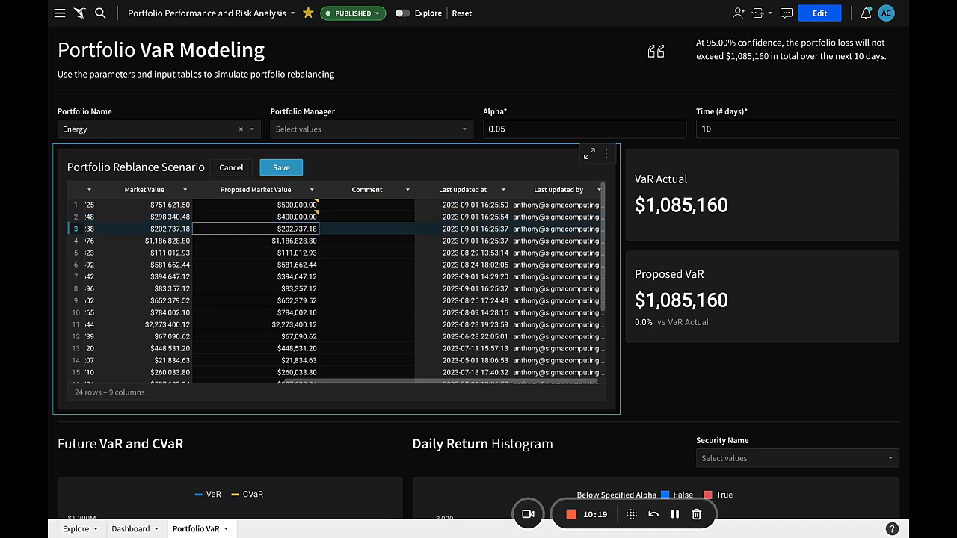
Step: Set the Proposed Market Value of the fifth holding to 0 and of the sixth holding to 700000
{"action": "key", "text": "Down"}
{"action": "key", "text": "Down"}
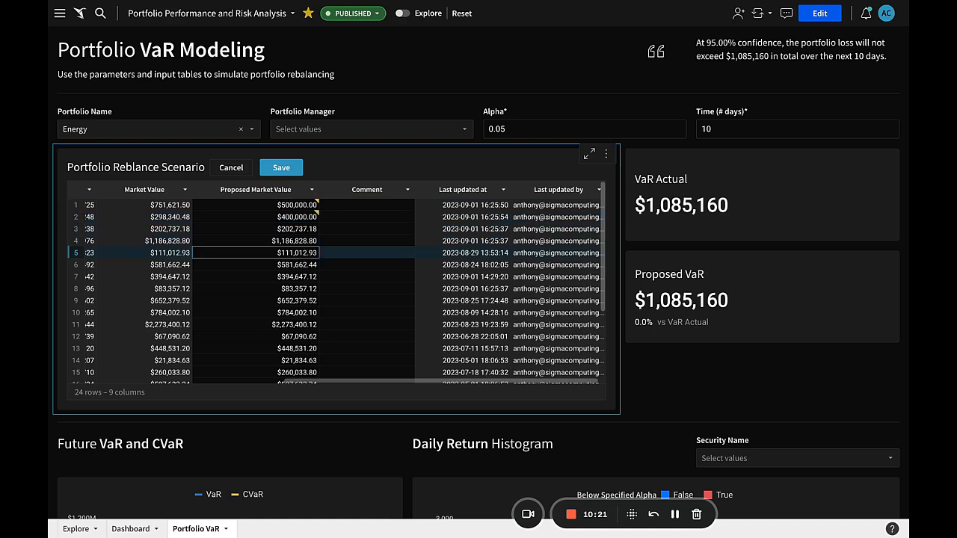
{"action": "type", "text": "0"}
{"action": "key", "text": "Return"}
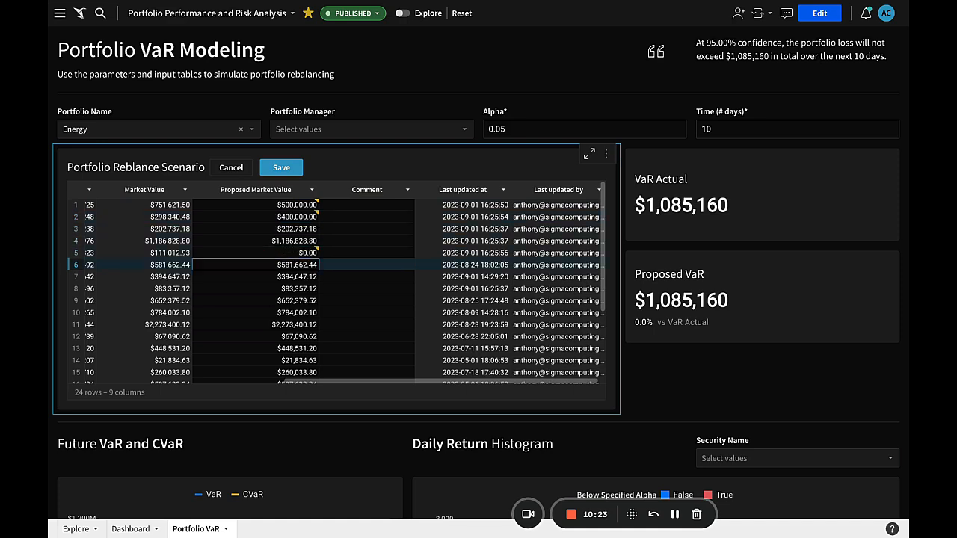
{"action": "type", "text": "700000"}
{"action": "key", "text": "Return"}
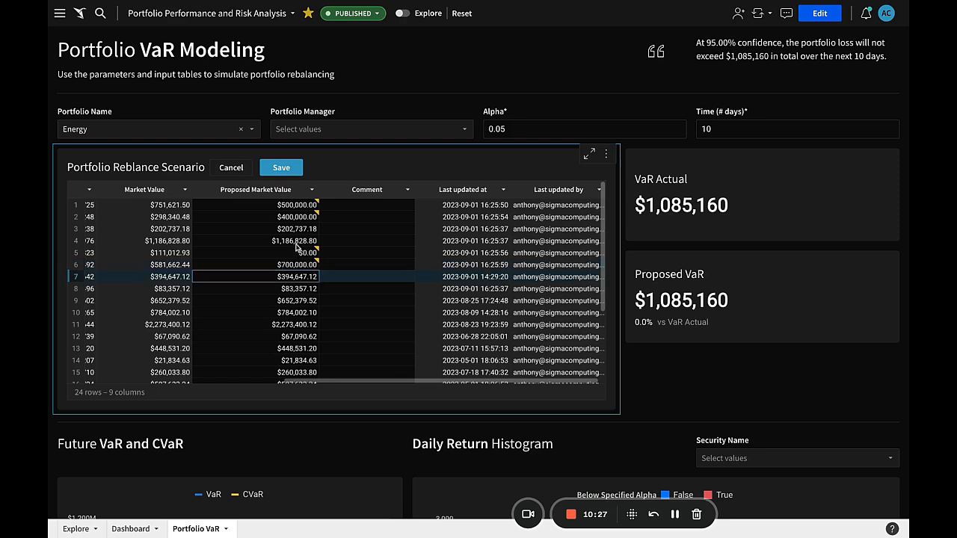
Step: Enter the comment "decrease" for the first holding and "increase" for the second holding in the rebalance scenario
{"action": "left_click", "coordinate": [357, 207]}
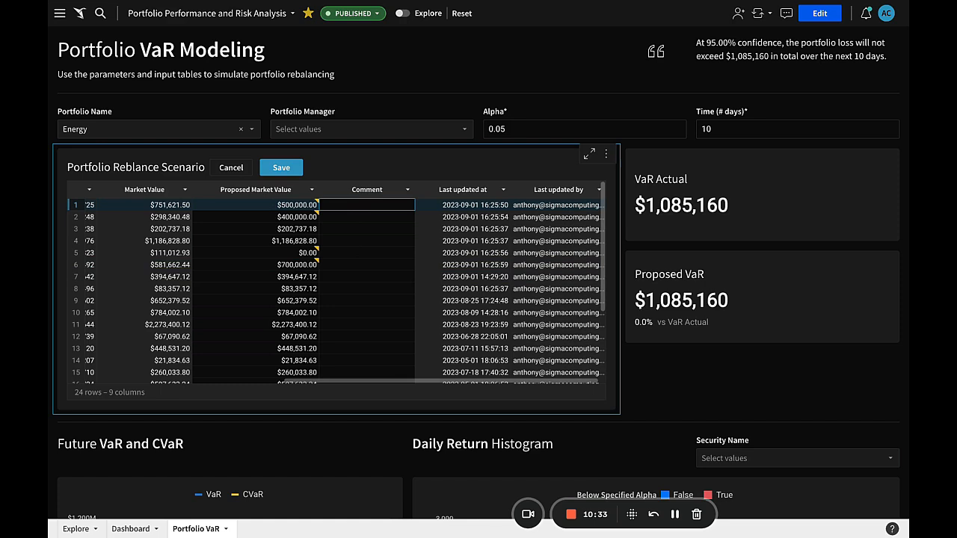
{"action": "type", "text": "decrease"}
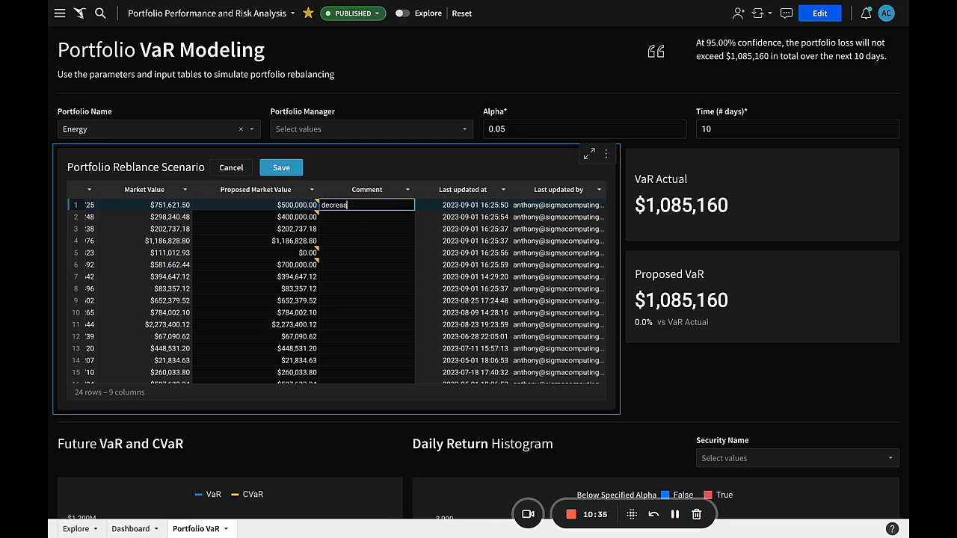
{"action": "key", "text": "Return"}
{"action": "type", "text": "increase"}
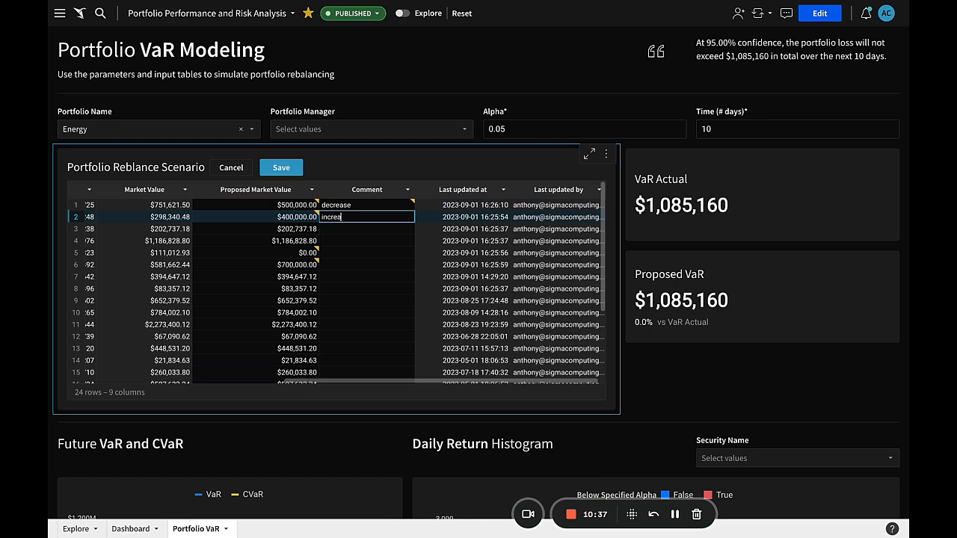
{"action": "key", "text": "Return"}
Step: Enter the comment "sell off" for the fifth holding and save the rebalance scenario edits
{"action": "key", "text": "Down"}
{"action": "key", "text": "Down"}
{"action": "type", "text": "sell off"}
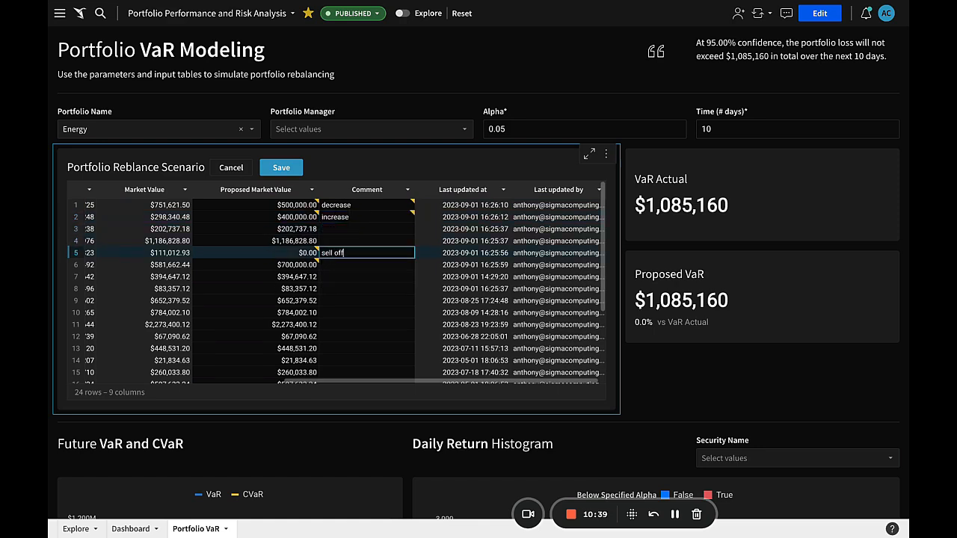
{"action": "key", "text": "Return"}
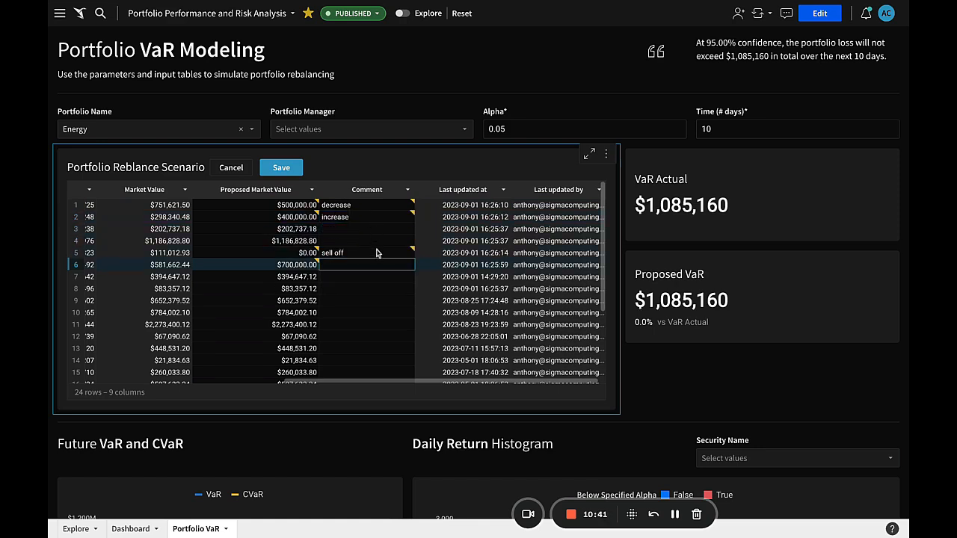
{"action": "left_click", "coordinate": [281, 168]}
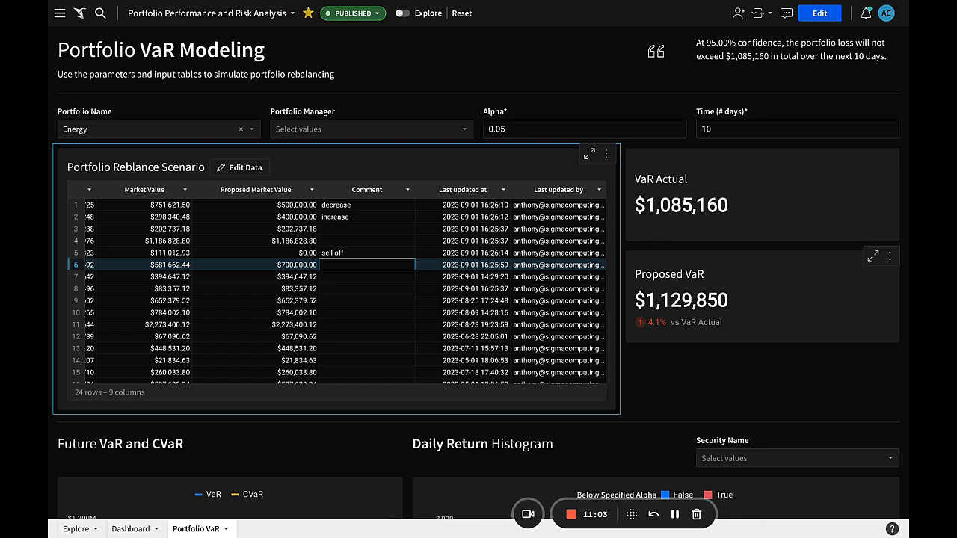
Step: Compare the Proposed VaR with the VaR Actual and inspect the proposed values and comments in the scenario table
{"action": "left_click", "coordinate": [762, 300]}
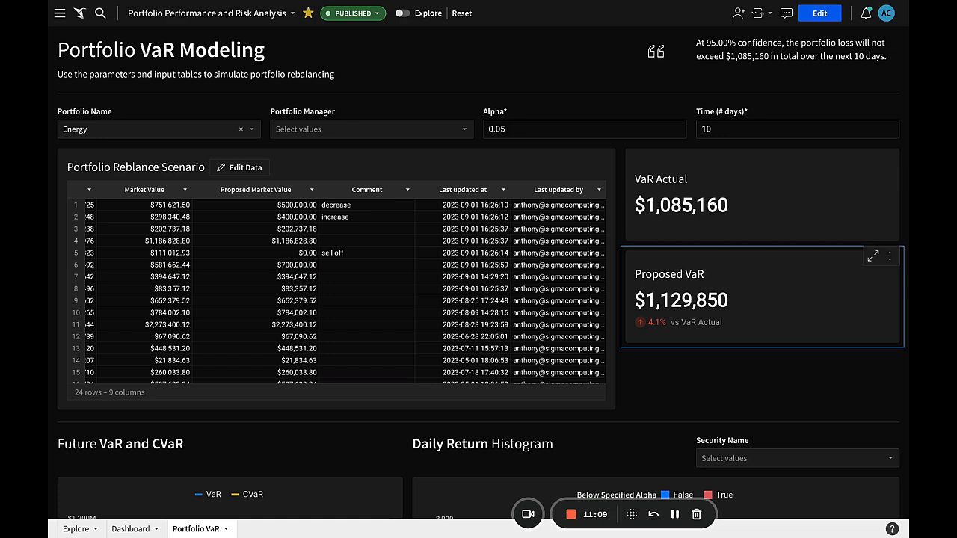
{"action": "left_click", "coordinate": [279, 193]}
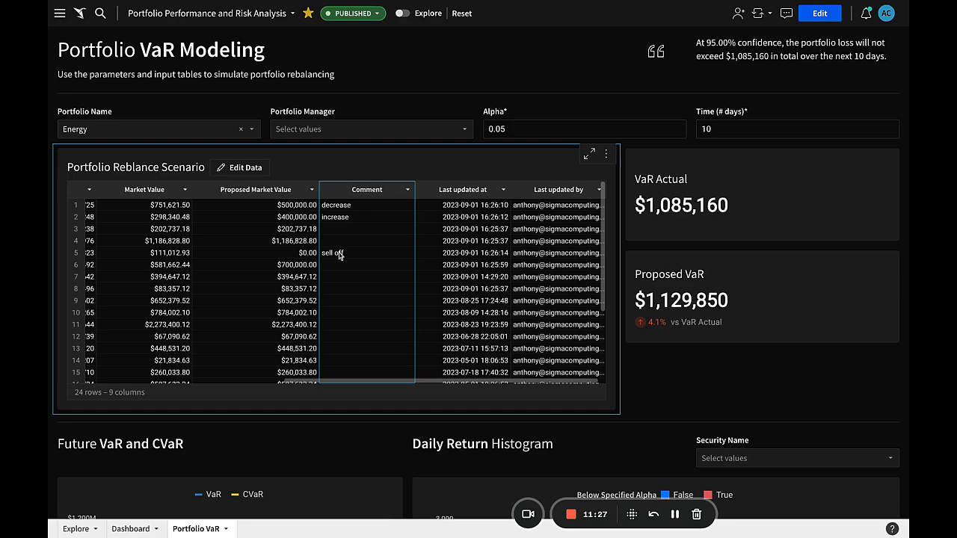
Step: Review the Explore page from the Global Prices table through Sector Analysis down to the FACTSET_SECTOR_MAP.csv table
{"action": "left_click", "coordinate": [78, 528]}
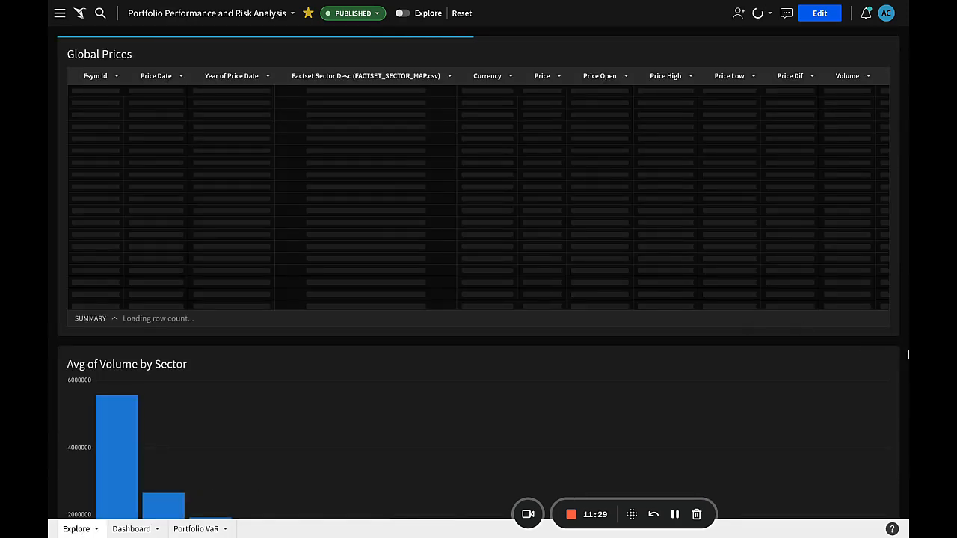
{"action": "scroll", "coordinate": [908, 355], "scroll_direction": "down", "scroll_amount": 5}
{"action": "scroll", "coordinate": [908, 355], "scroll_direction": "down", "scroll_amount": 3}
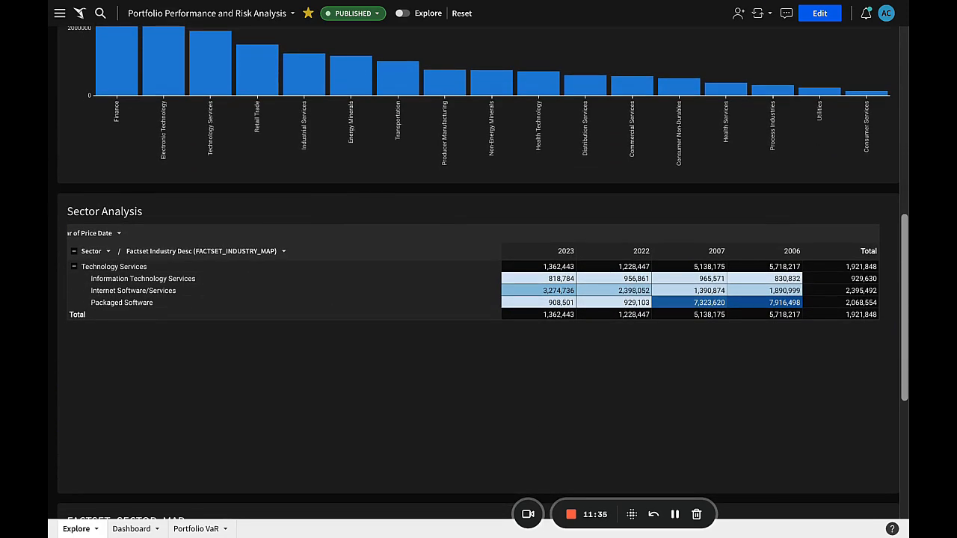
{"action": "scroll", "coordinate": [479, 299], "scroll_direction": "down", "scroll_amount": 4}
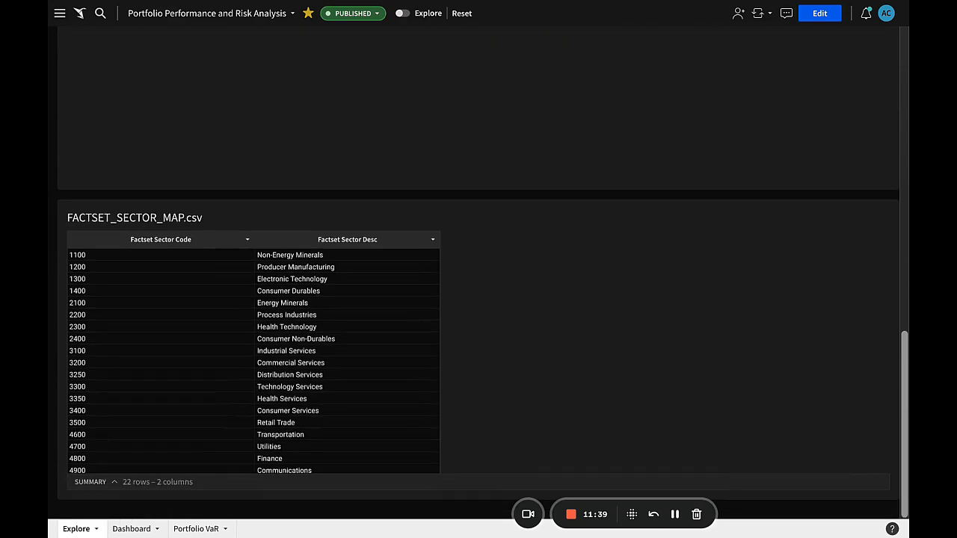
Step: Review the Dashboard page down to the Portfolio Monthly Performances pivot, and return to the Portfolio VaR page
{"action": "left_click", "coordinate": [133, 528]}
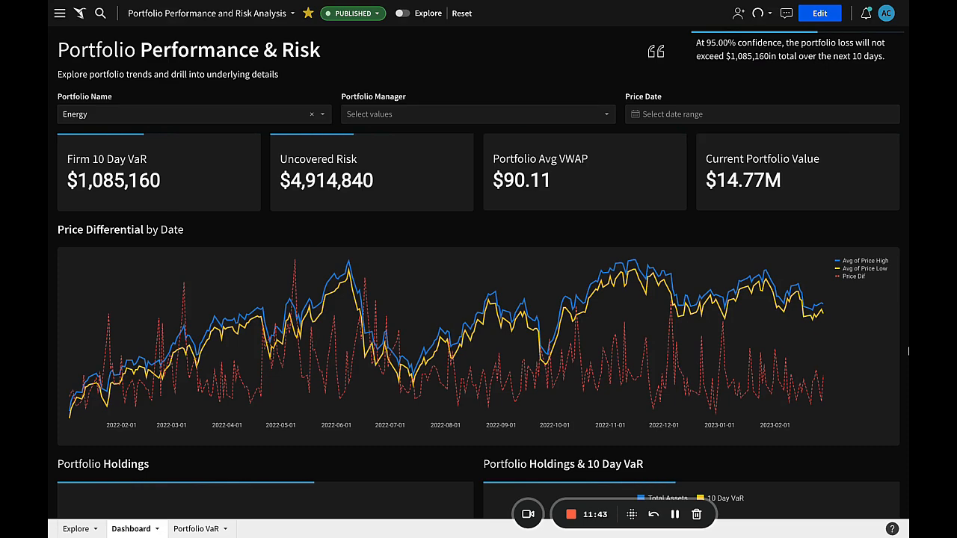
{"action": "scroll", "coordinate": [908, 351], "scroll_direction": "down", "scroll_amount": 3}
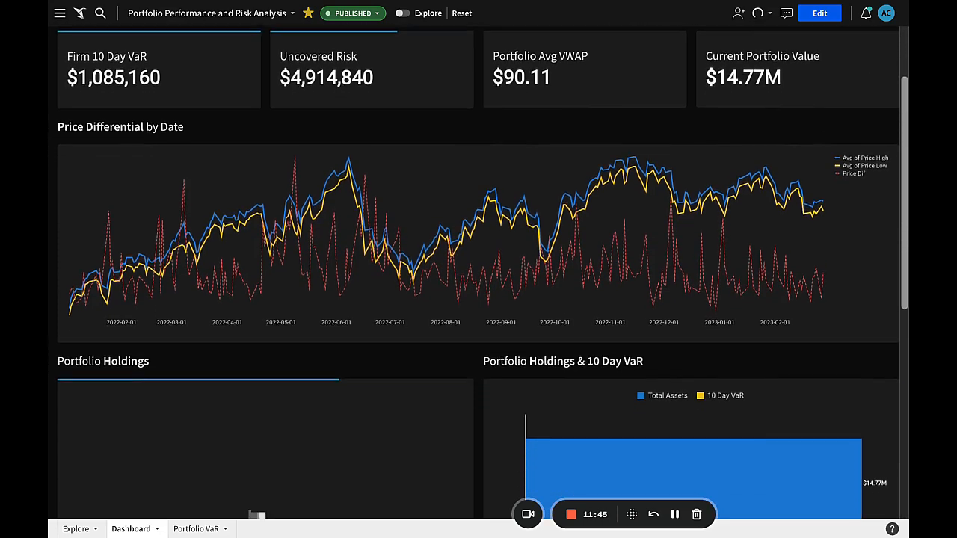
{"action": "scroll", "coordinate": [483, 265], "scroll_direction": "down", "scroll_amount": 5}
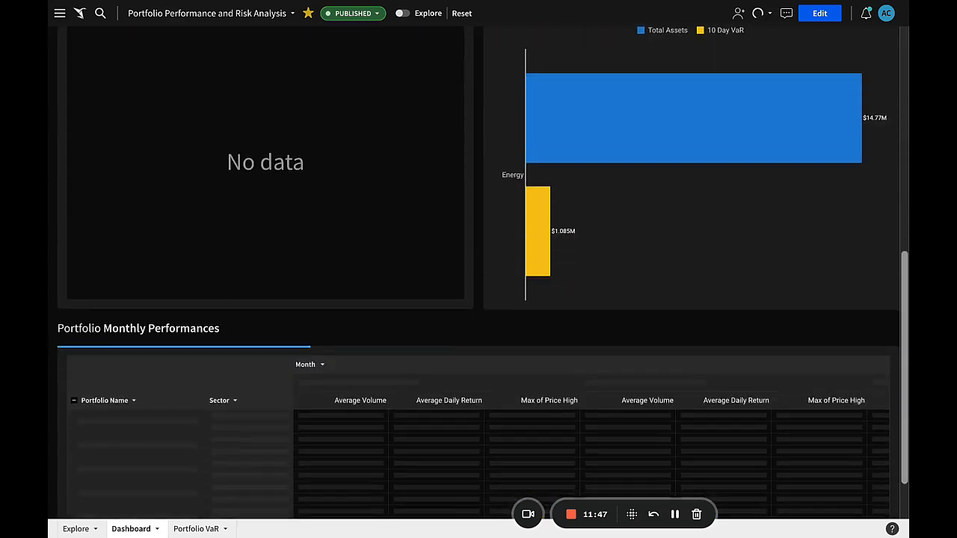
{"action": "scroll", "coordinate": [375, 467], "scroll_direction": "down", "scroll_amount": 1}
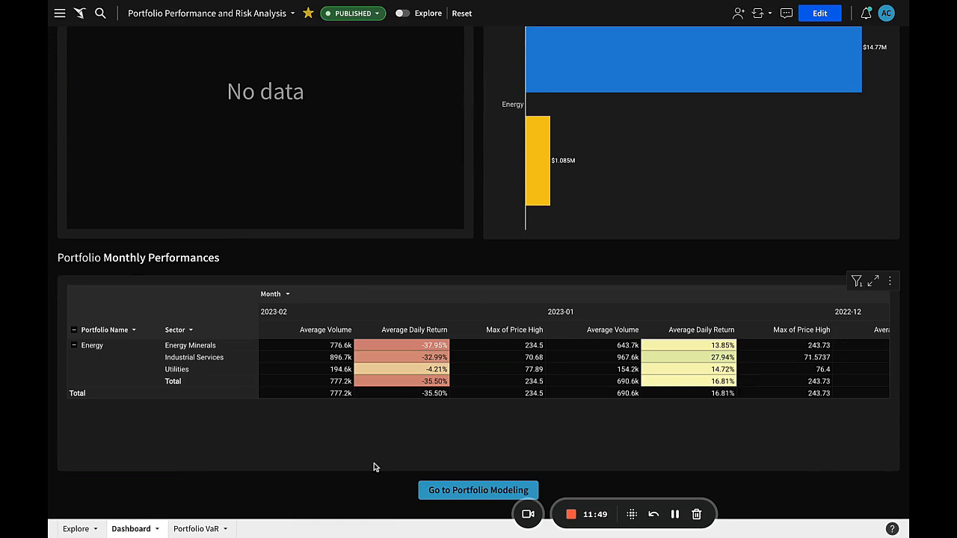
{"action": "left_click", "coordinate": [198, 529]}
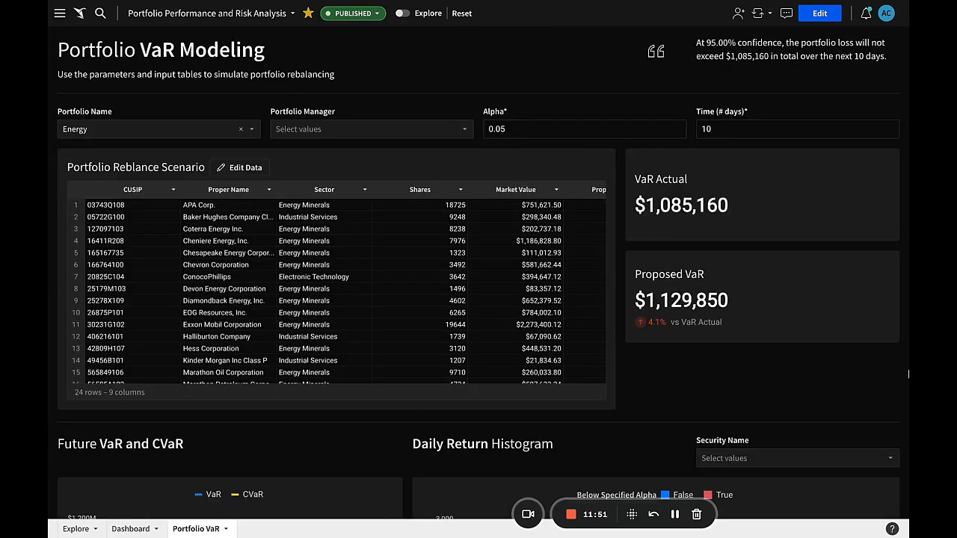